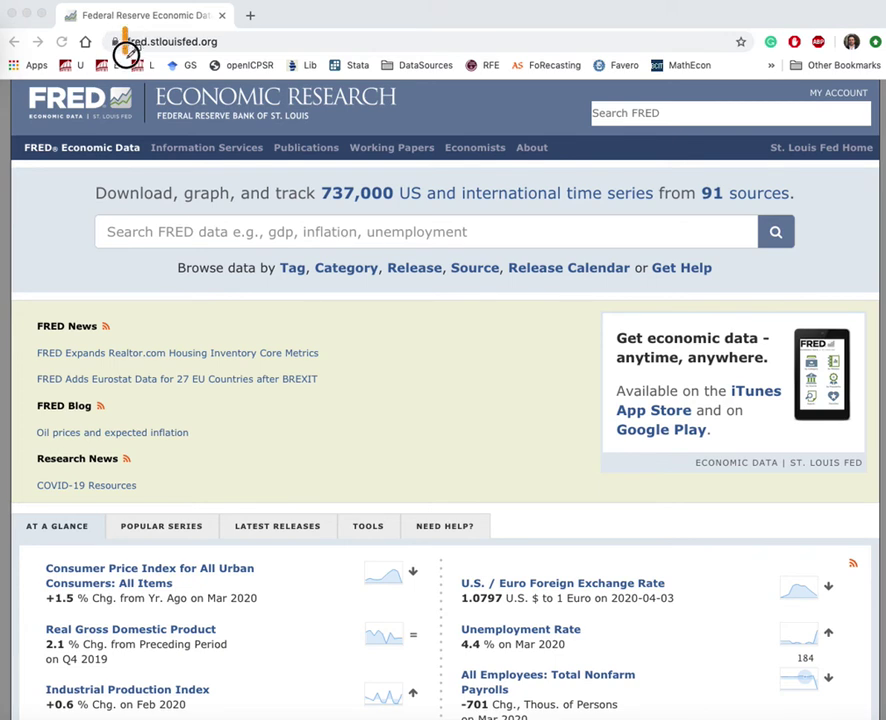
drag(125, 31, 233, 55)
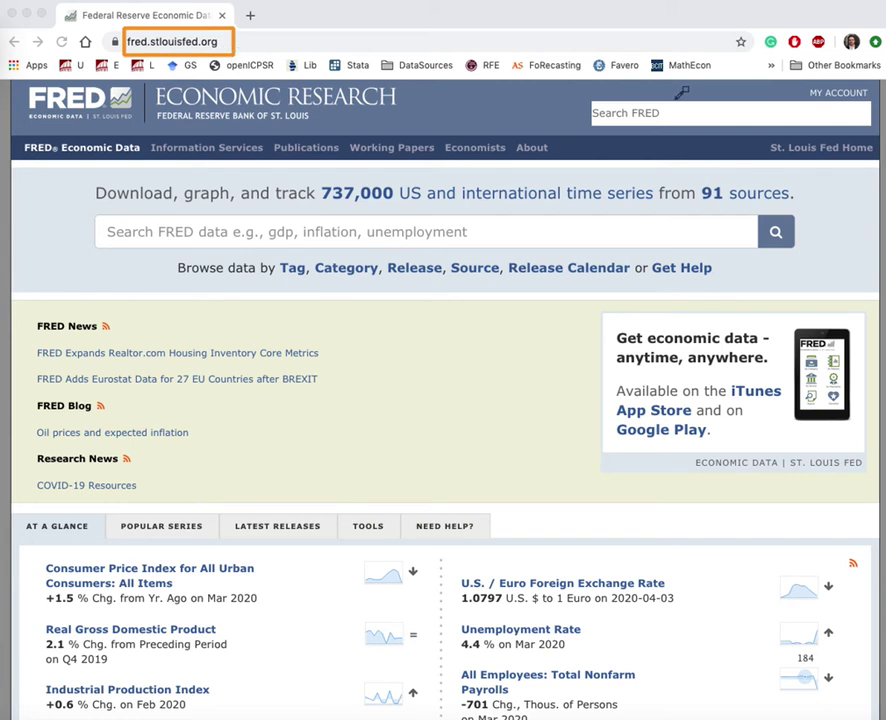
drag(796, 82, 876, 97)
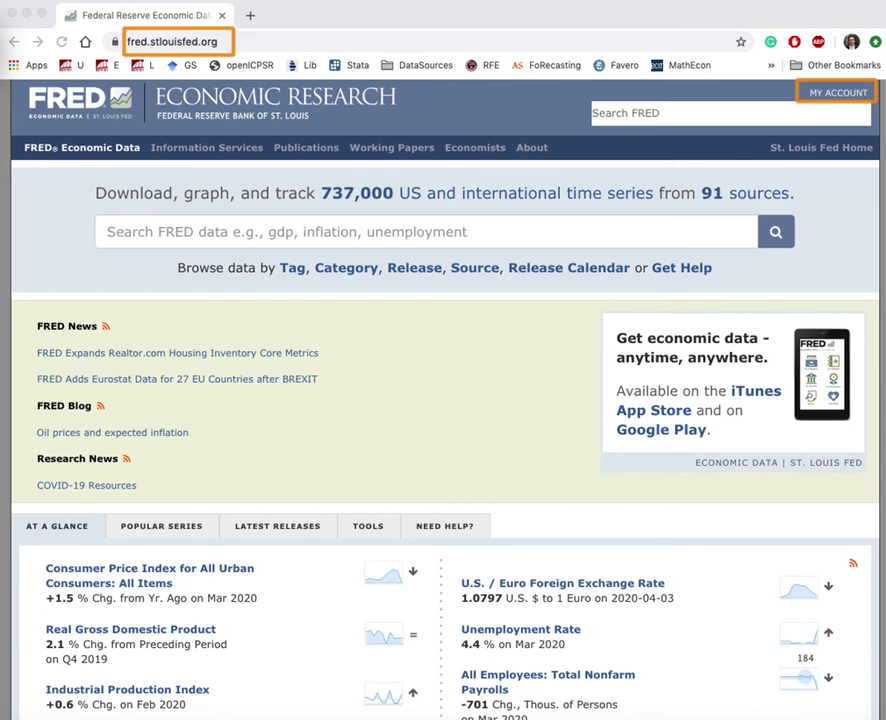
key(Escape)
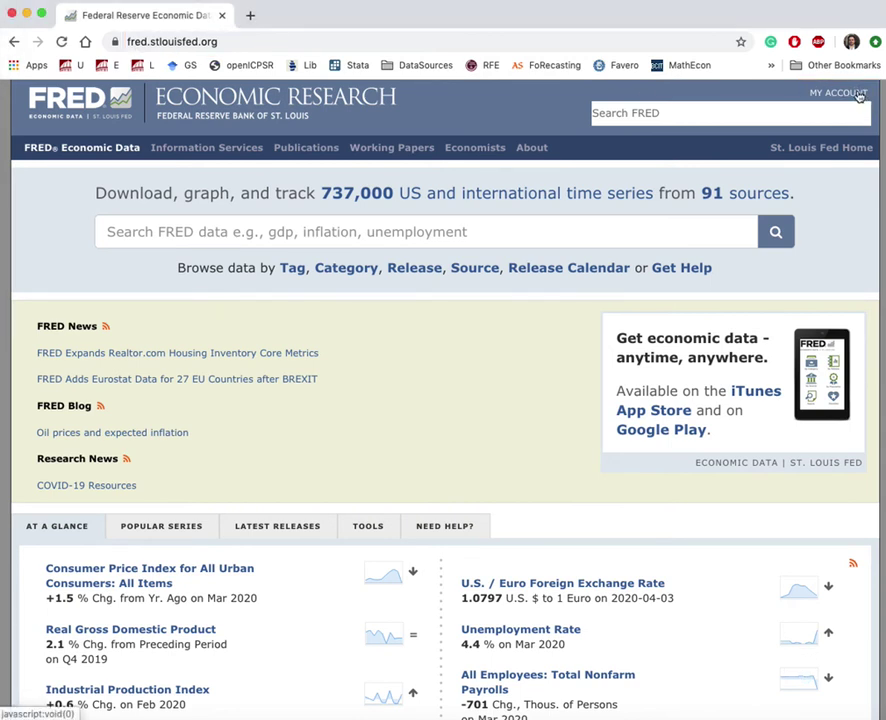
- Open the new account registration form and examine its e-mail, password and password confirmation fields
click(858, 94)
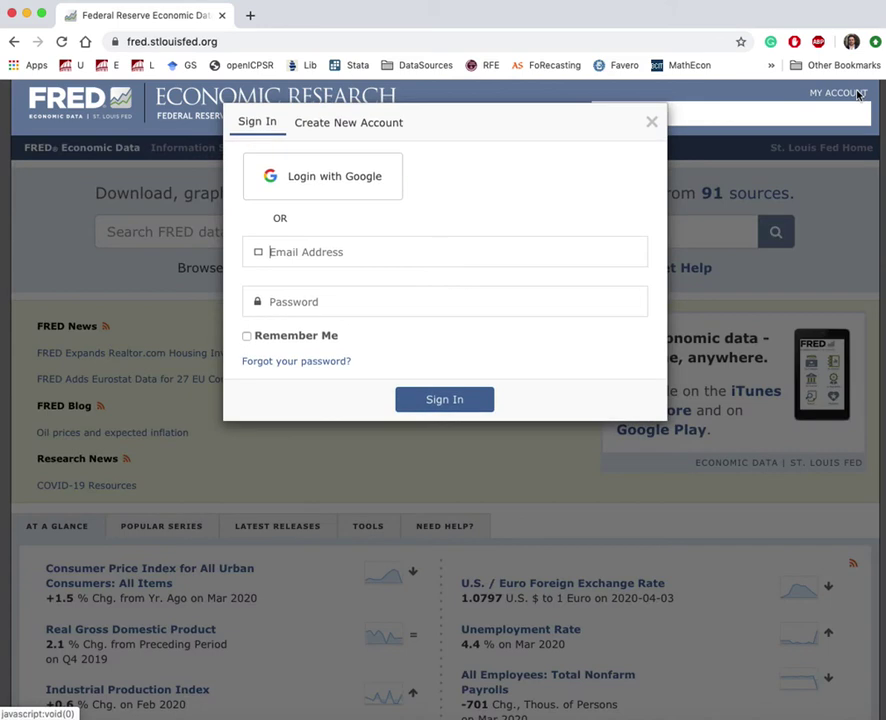
click(371, 130)
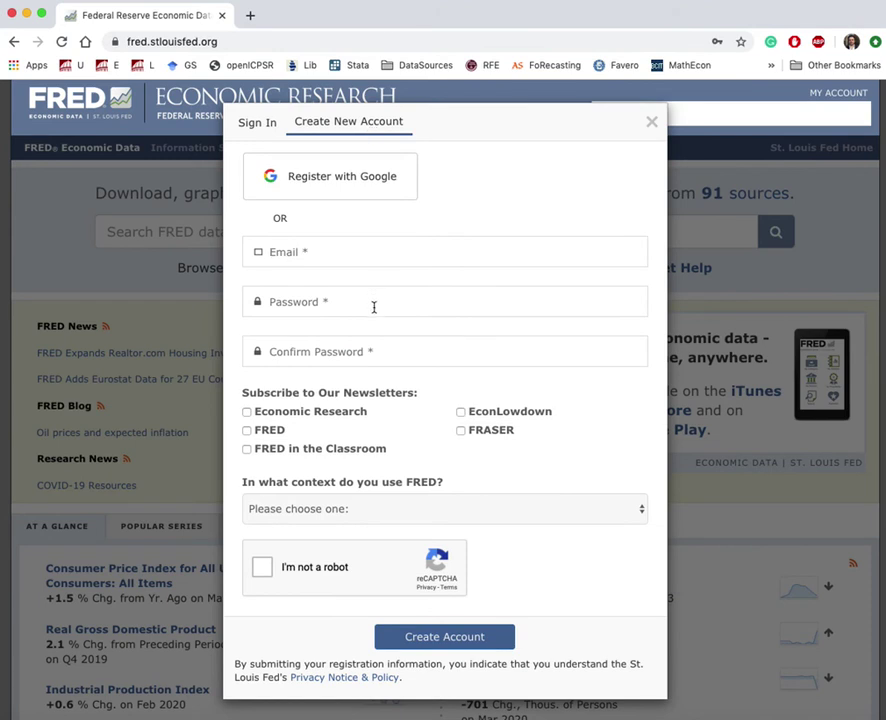
click(289, 252)
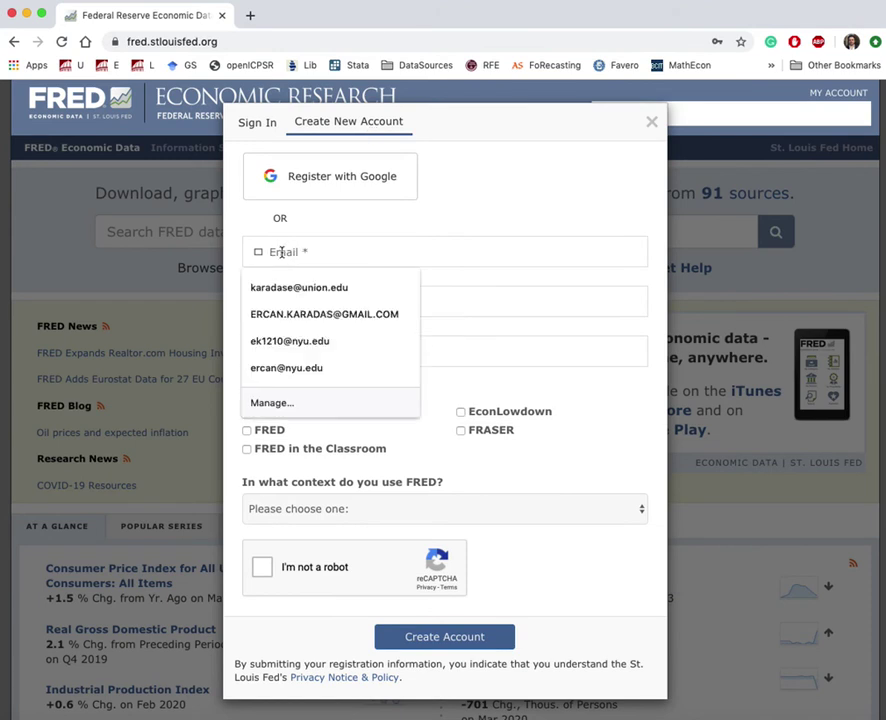
click(477, 303)
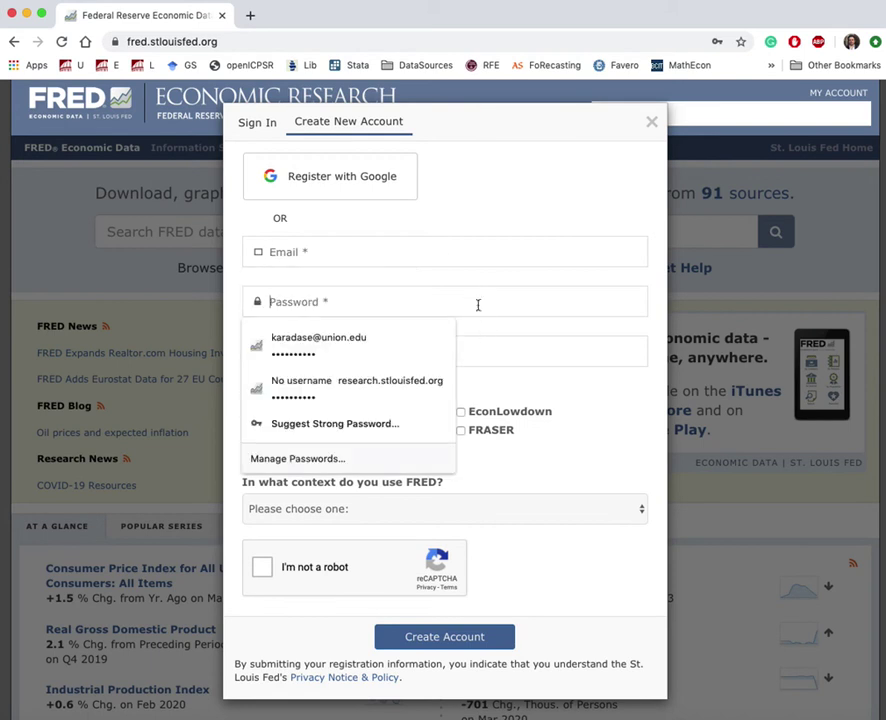
click(531, 353)
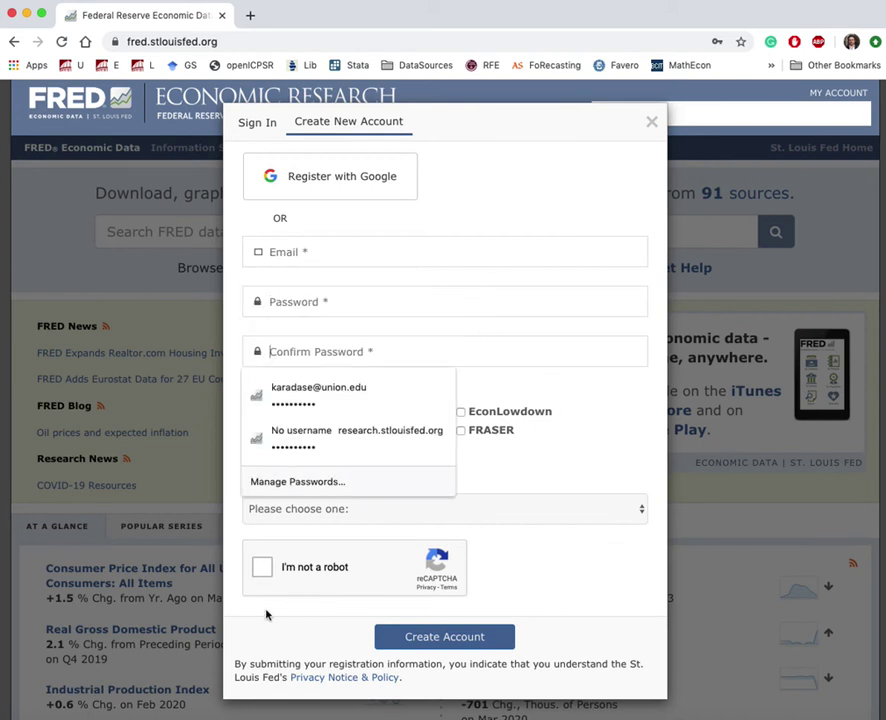
click(542, 563)
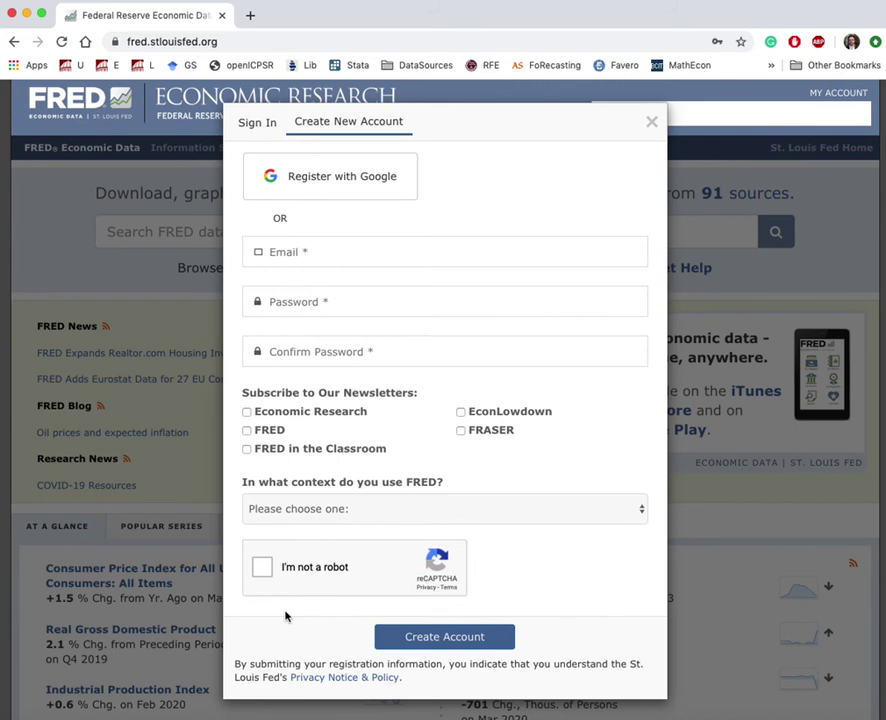
- Sign in to the existing account with the saved e-mail address and password
click(252, 122)
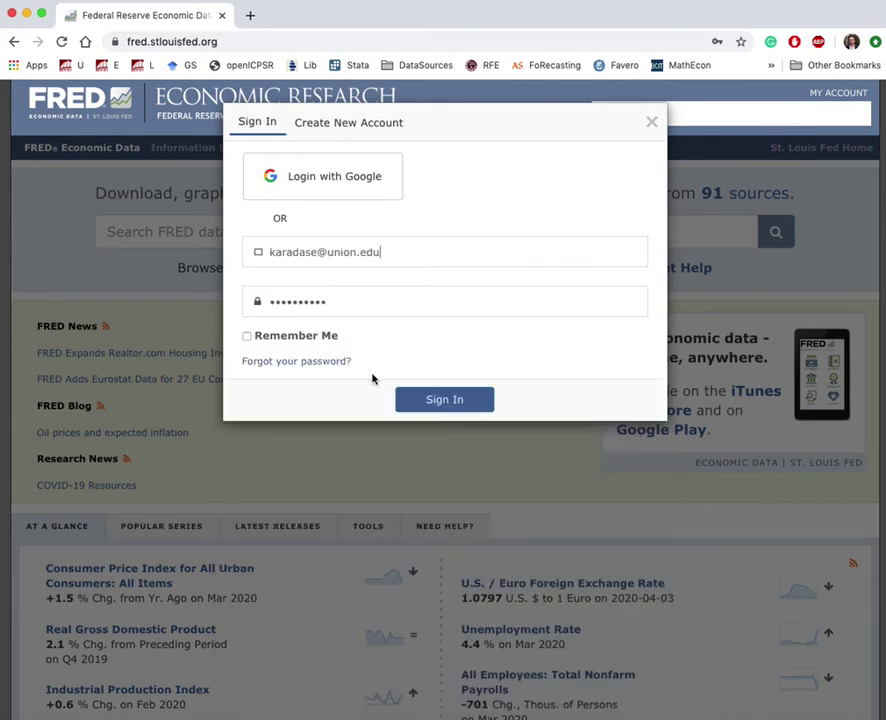
click(448, 400)
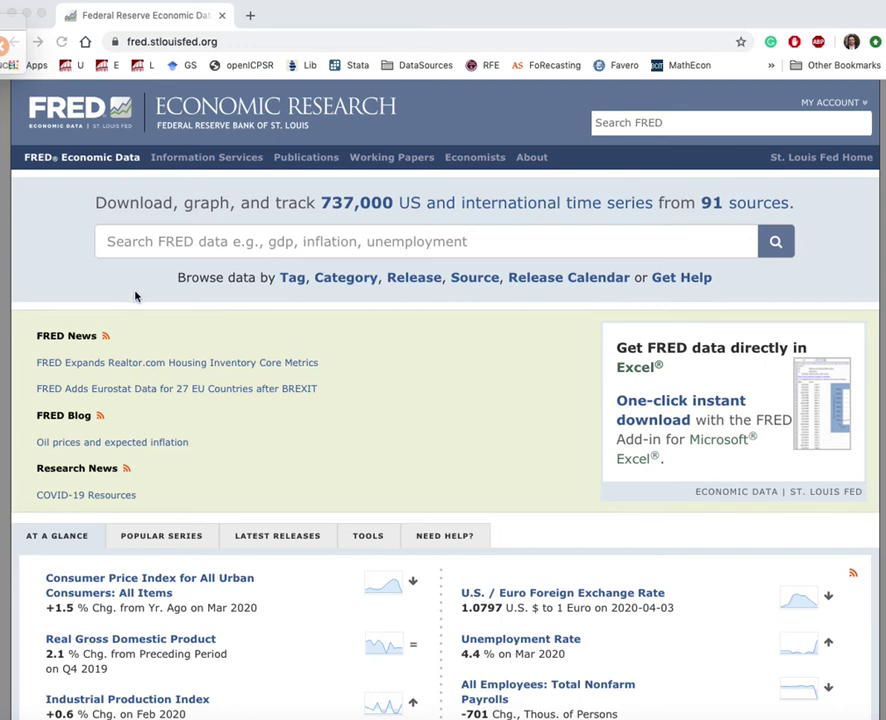
click(156, 240)
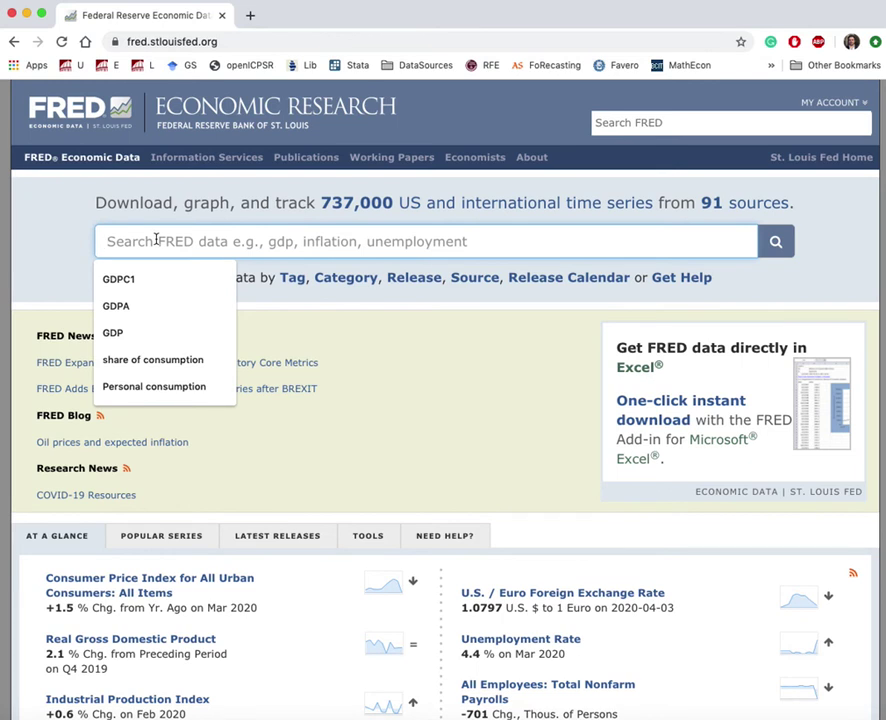
text(Real )
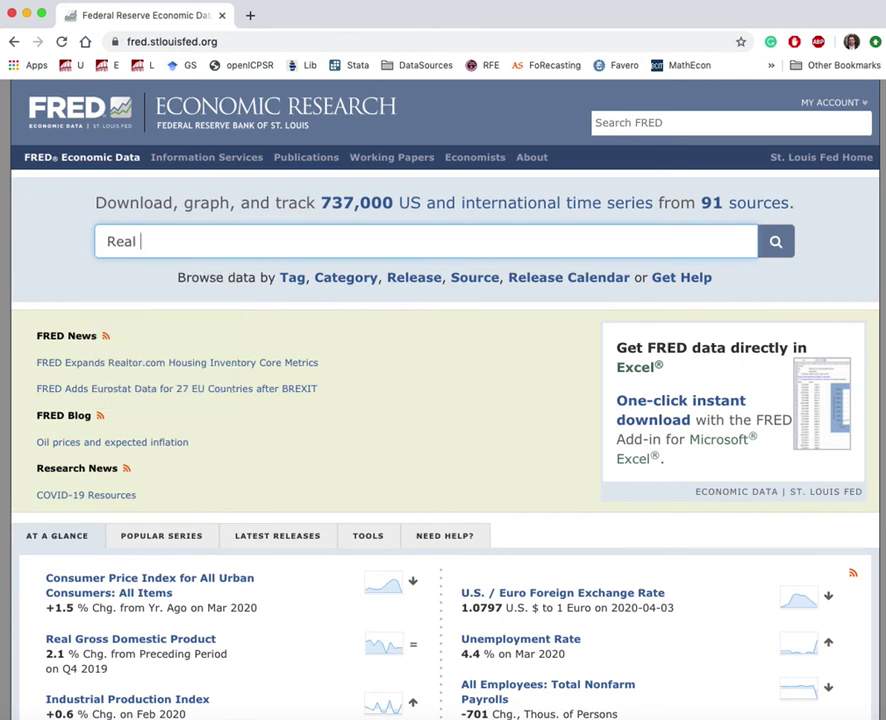
text(GDP)
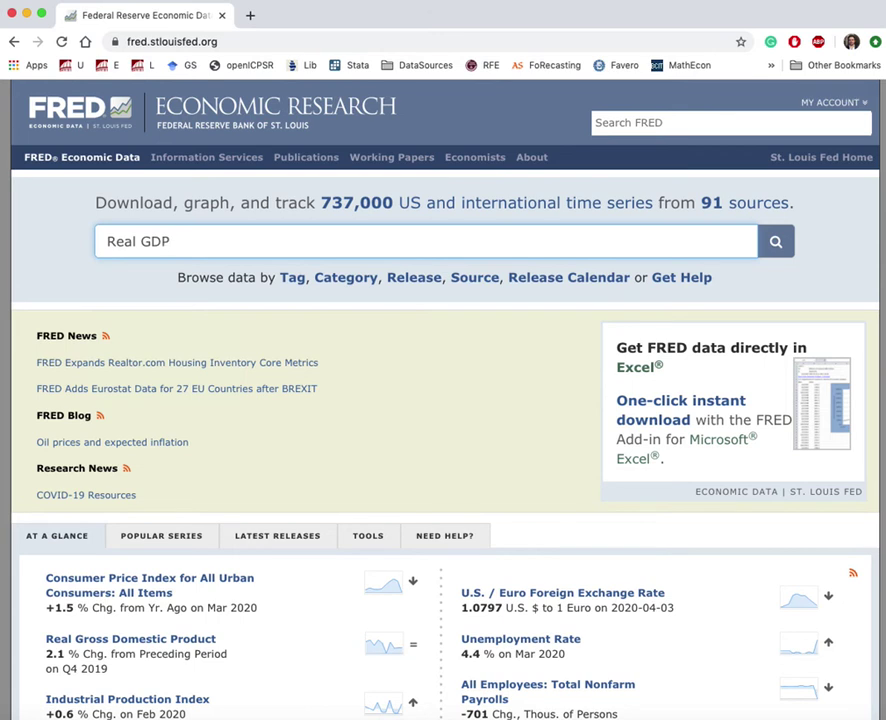
- Browse the data categories to National Accounts, National Income & Product Accounts, GDP/GNP
click(350, 283)
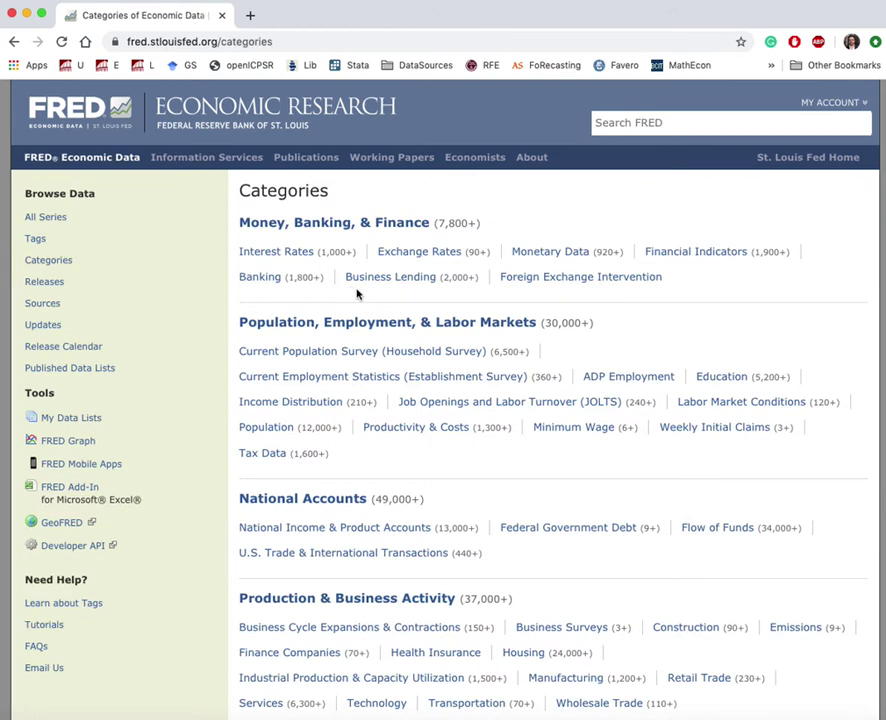
scroll(288, 323, down, 5)
click(274, 282)
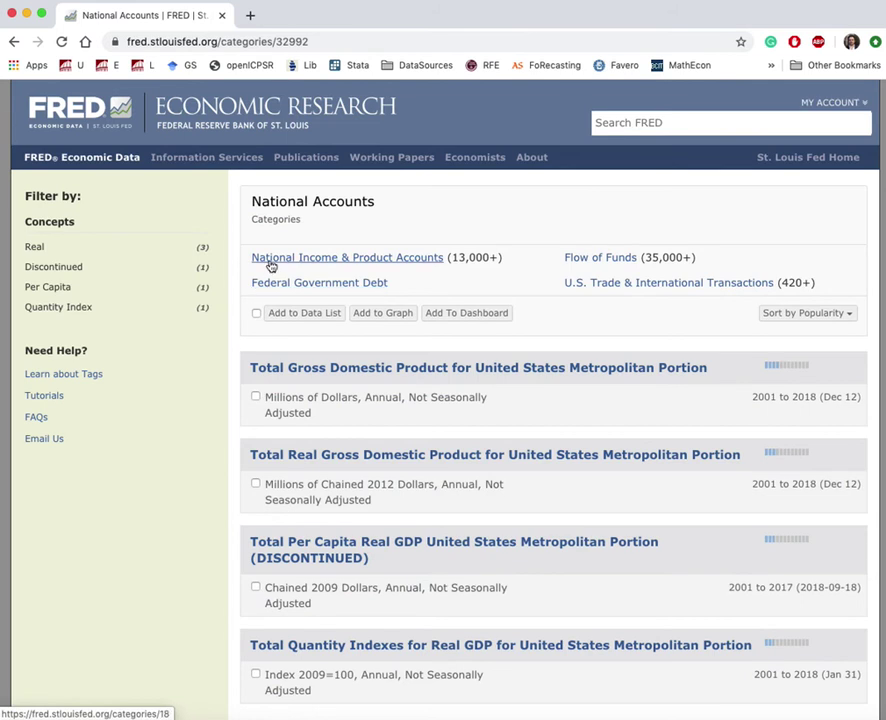
click(270, 262)
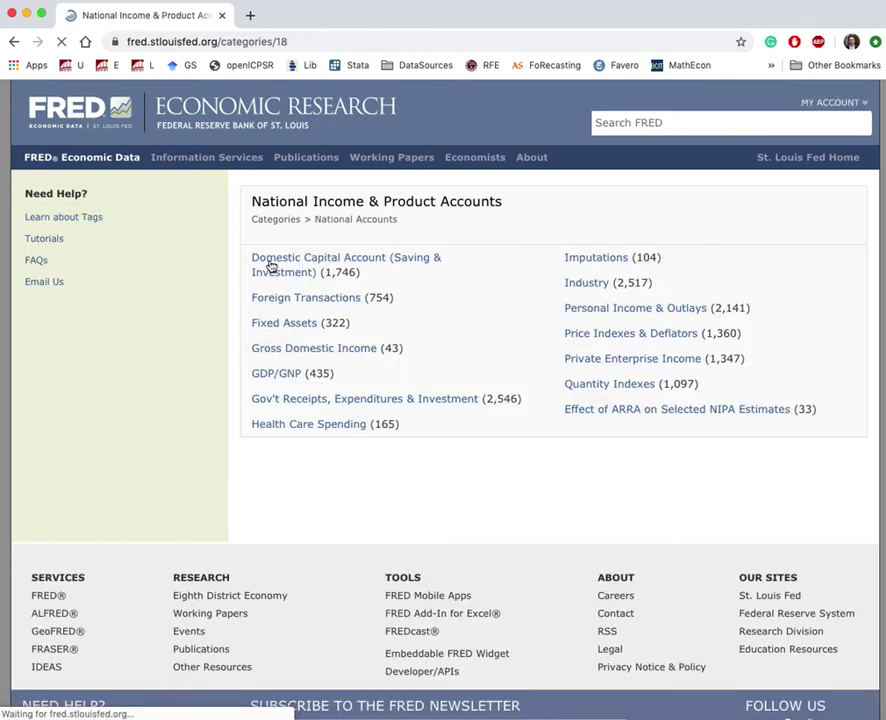
click(268, 378)
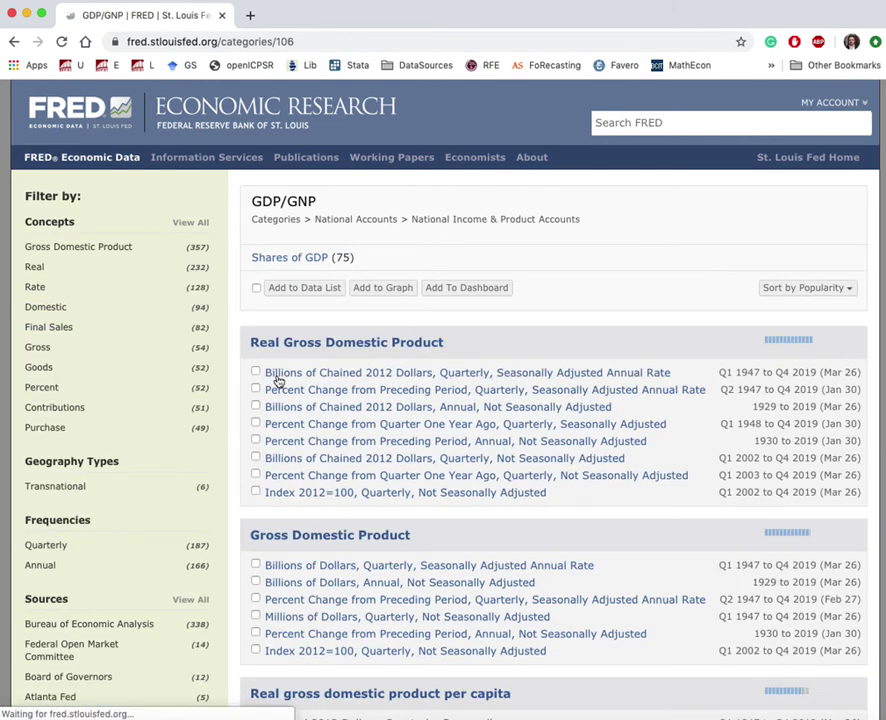
- Open the quarterly Real Gross Domestic Product series in billions of chained 2012 dollars, seasonally adjusted annual rate
scroll(250, 379, down, 3)
scroll(244, 380, up, 1)
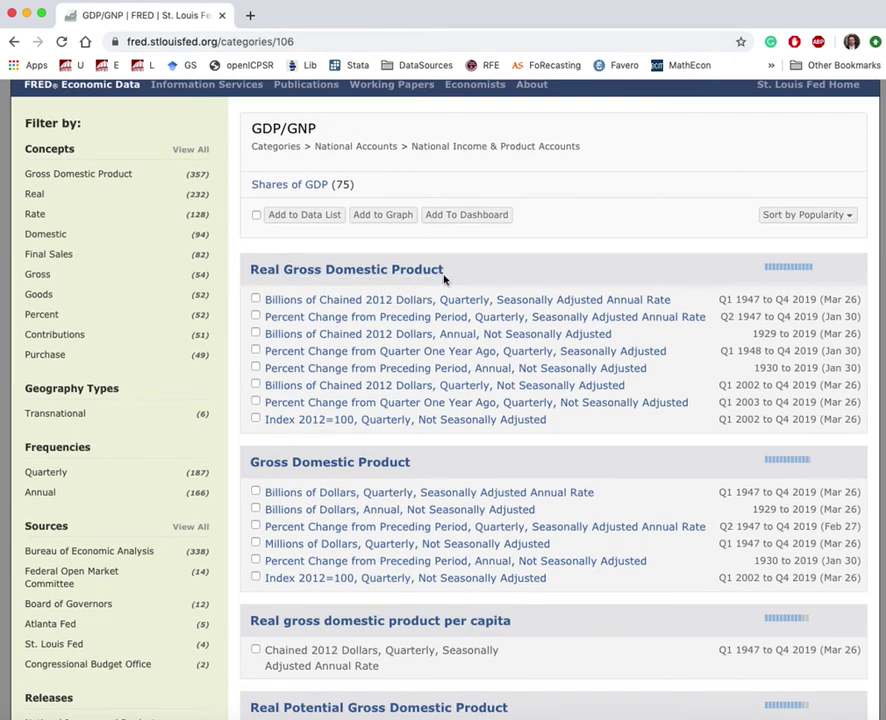
scroll(239, 317, down, 1)
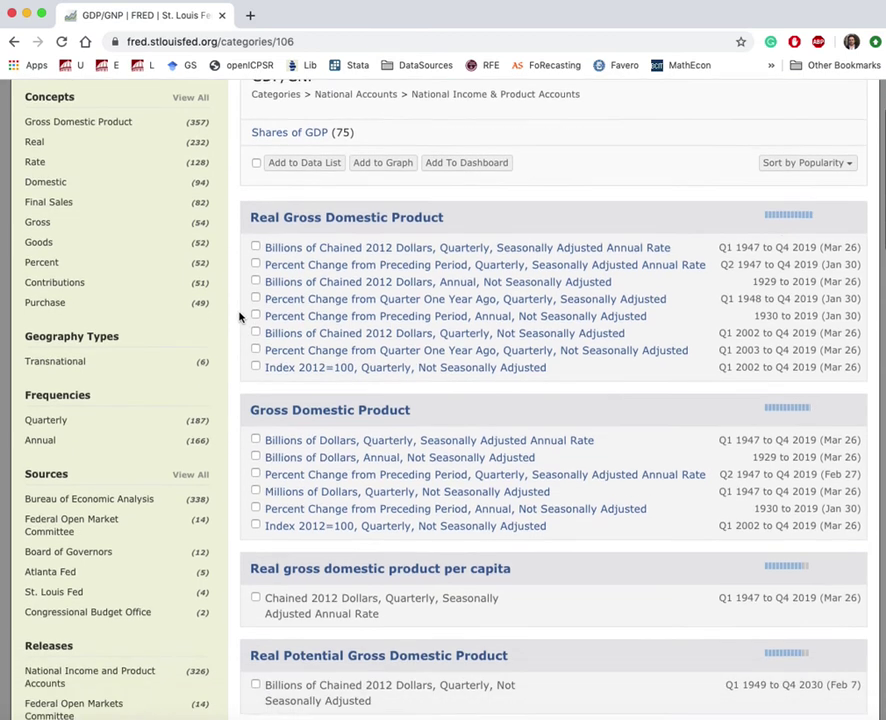
scroll(239, 317, down, 1)
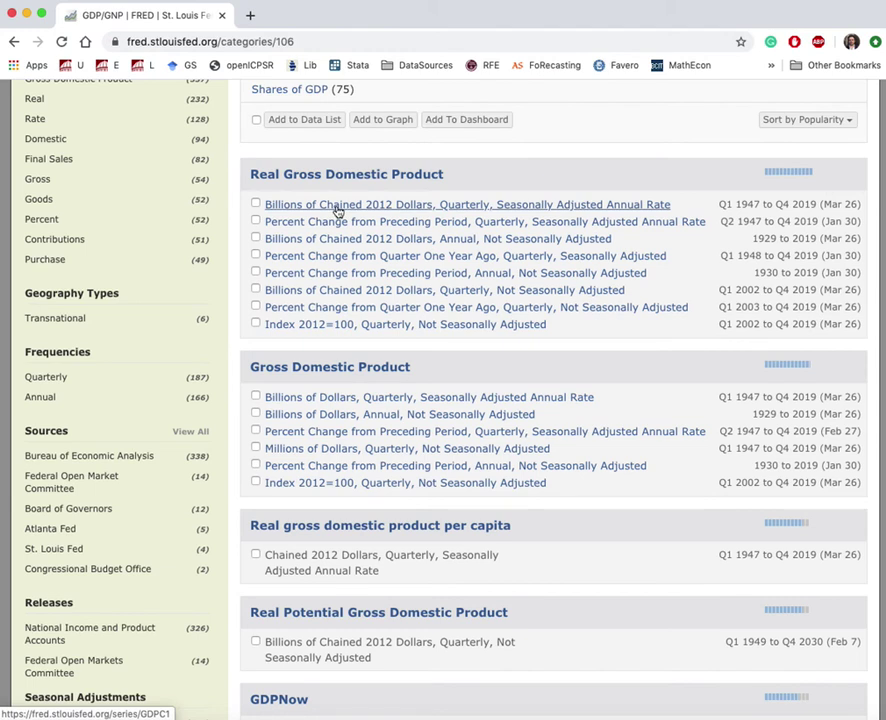
click(546, 211)
drag(546, 211, 546, 210)
click(397, 208)
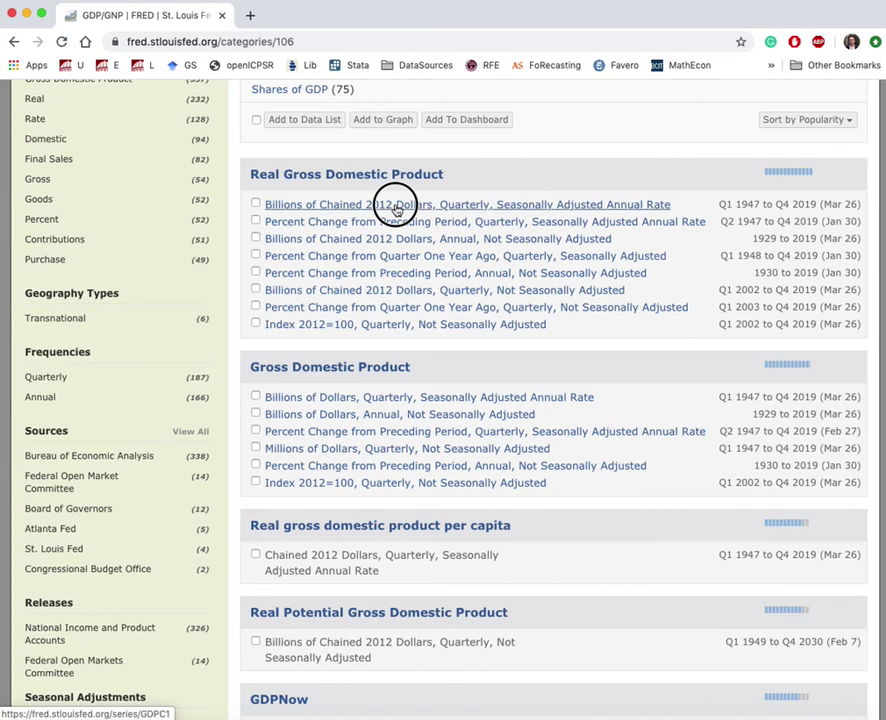
click(397, 208)
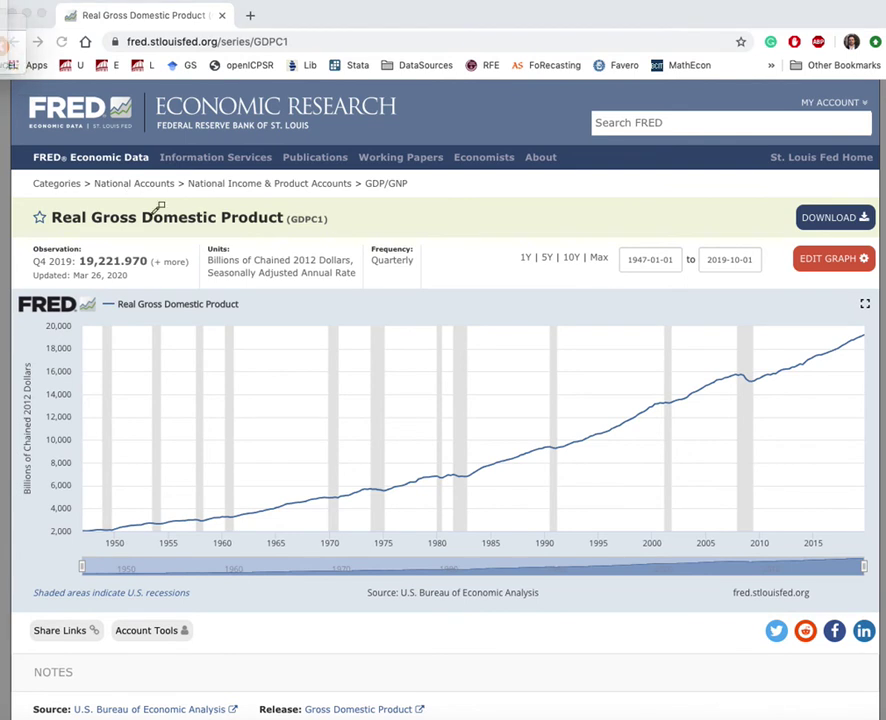
- Examine the Real Gross Domestic Product series' recent observations, units and frequency
mouse_move(76, 251)
mouse_down()
mouse_move(94, 276)
mouse_move(153, 270)
mouse_up()
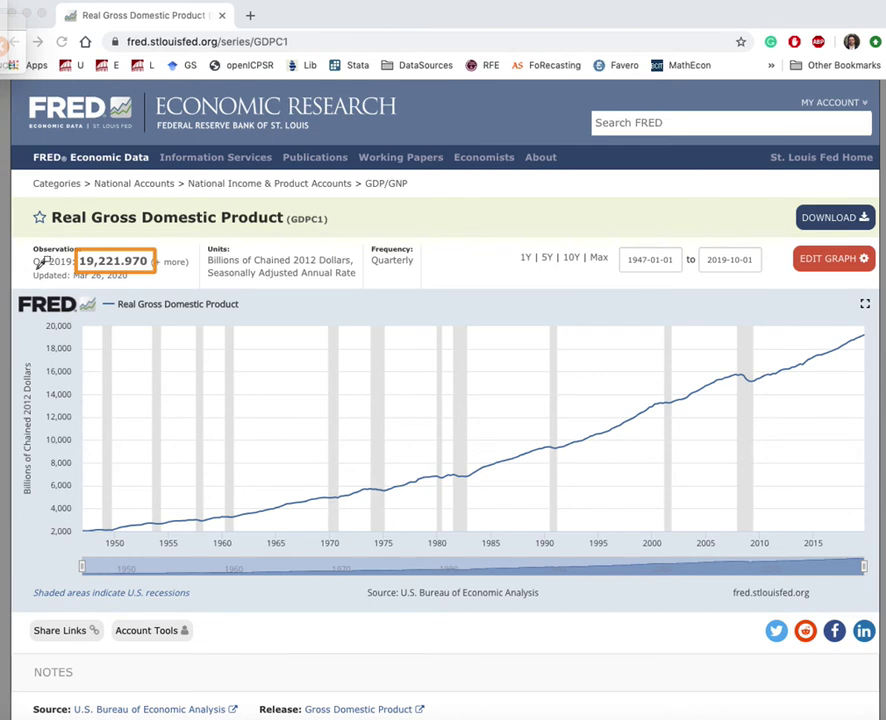
drag(33, 251, 73, 271)
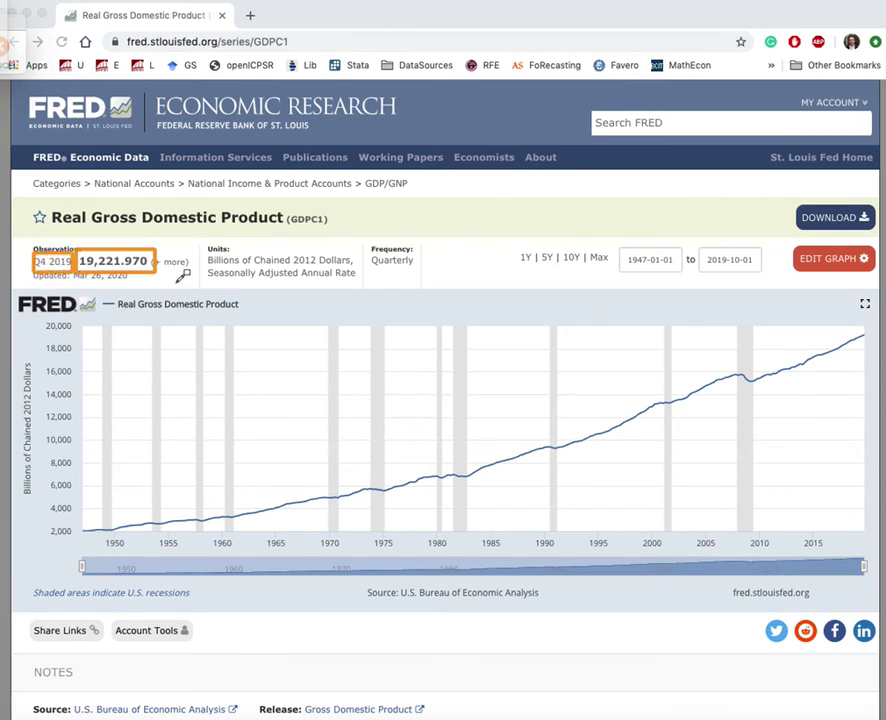
key(Escape)
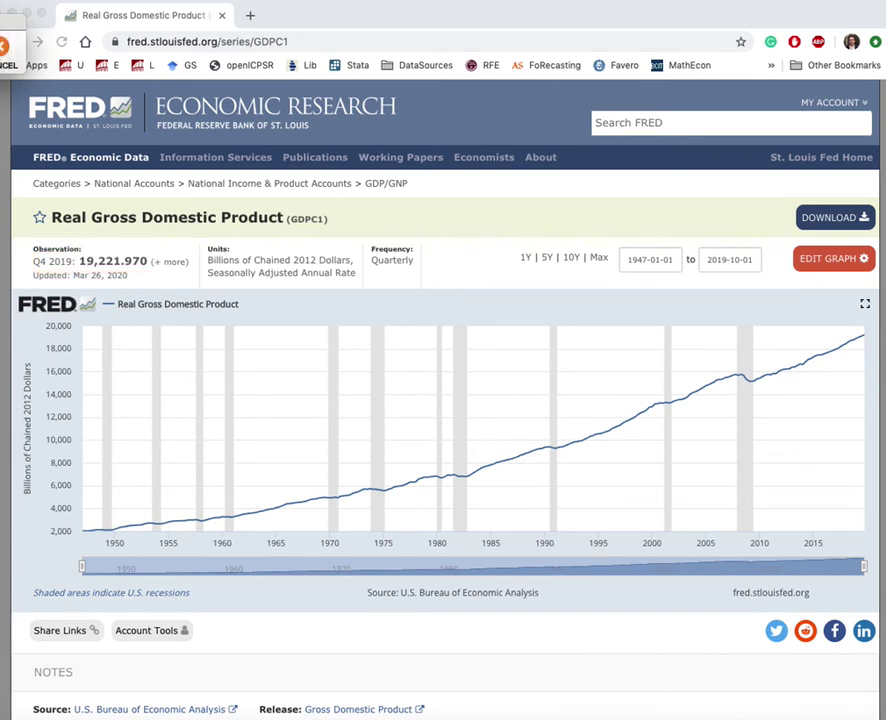
click(170, 264)
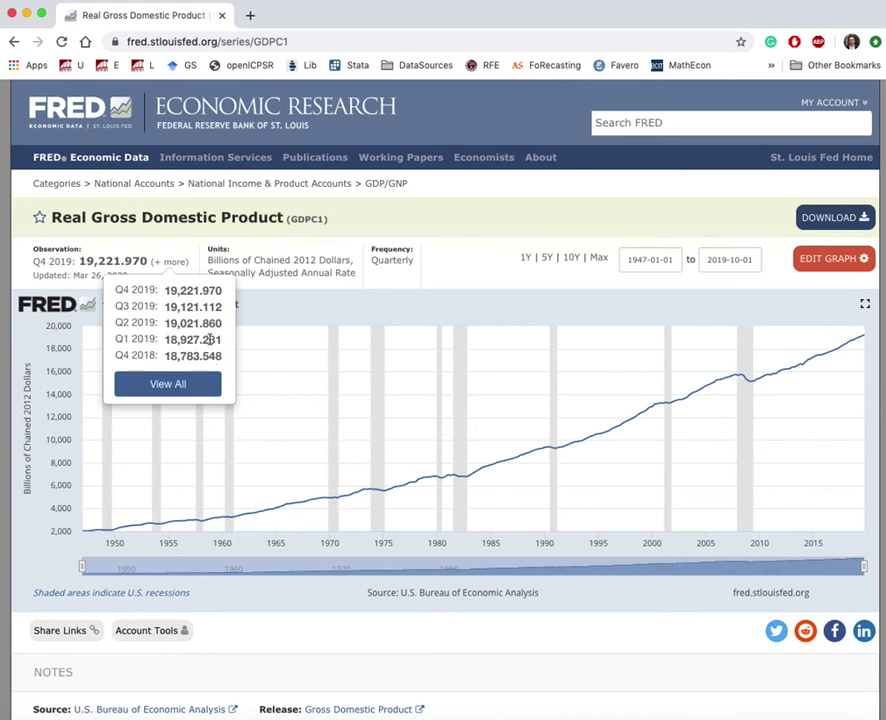
click(170, 249)
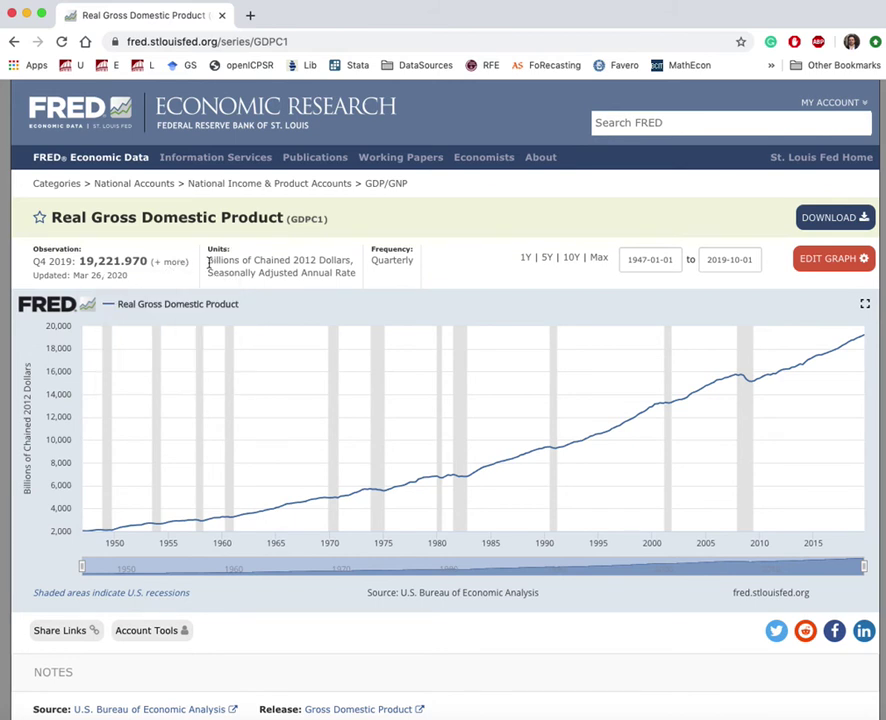
drag(208, 261, 349, 262)
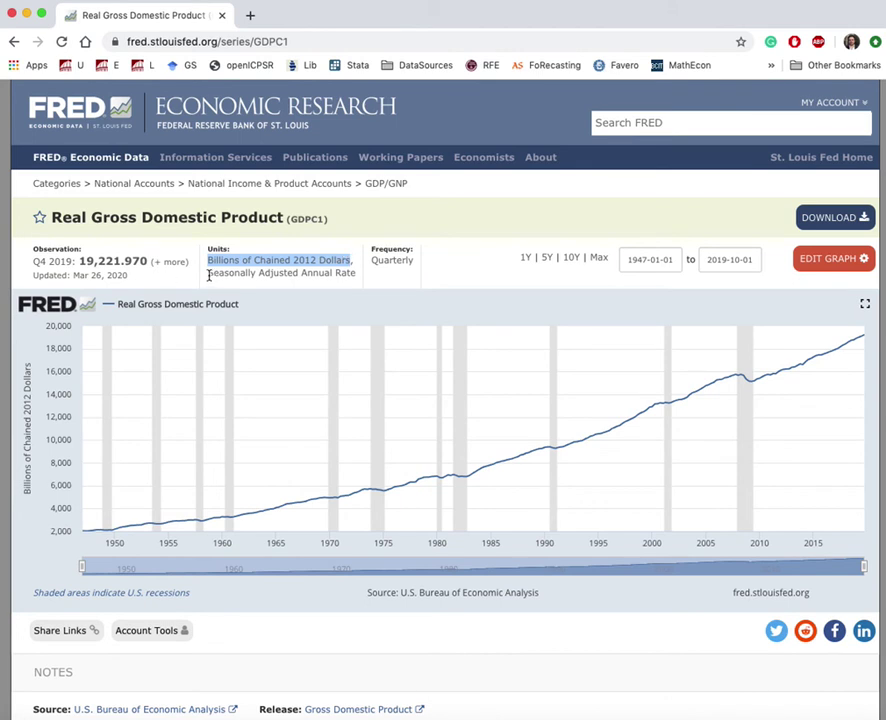
triple_click(384, 260)
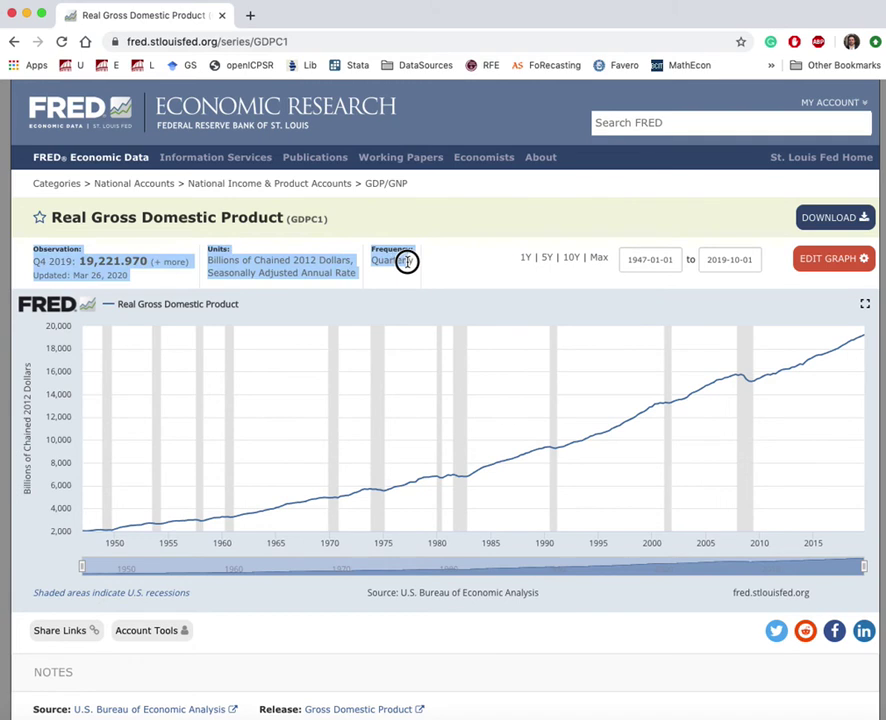
click(530, 270)
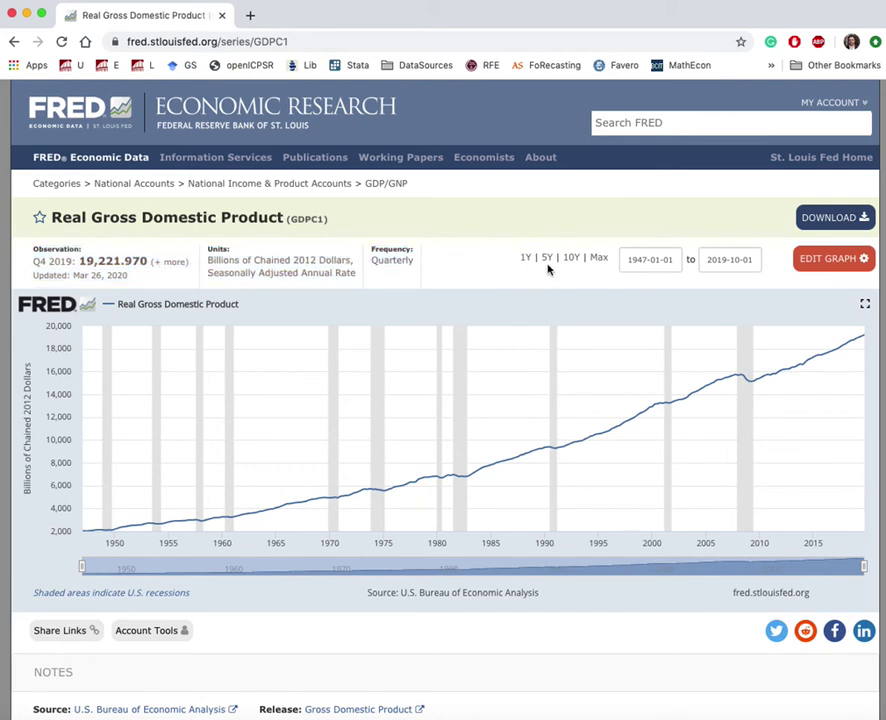
- Examine the graph's start and end date settings and the available download formats
click(628, 259)
drag(628, 259, 752, 258)
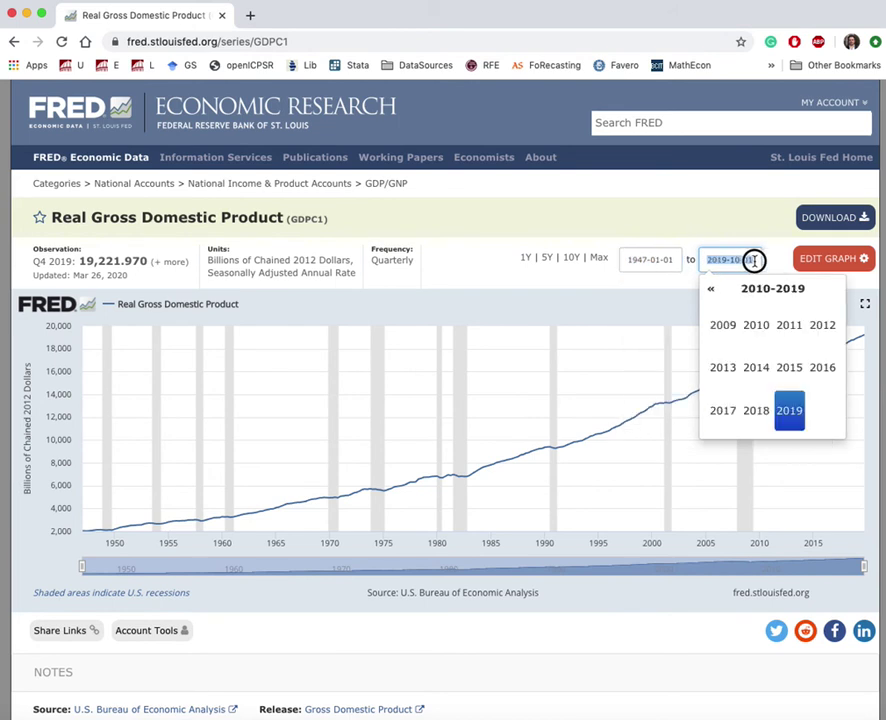
click(482, 266)
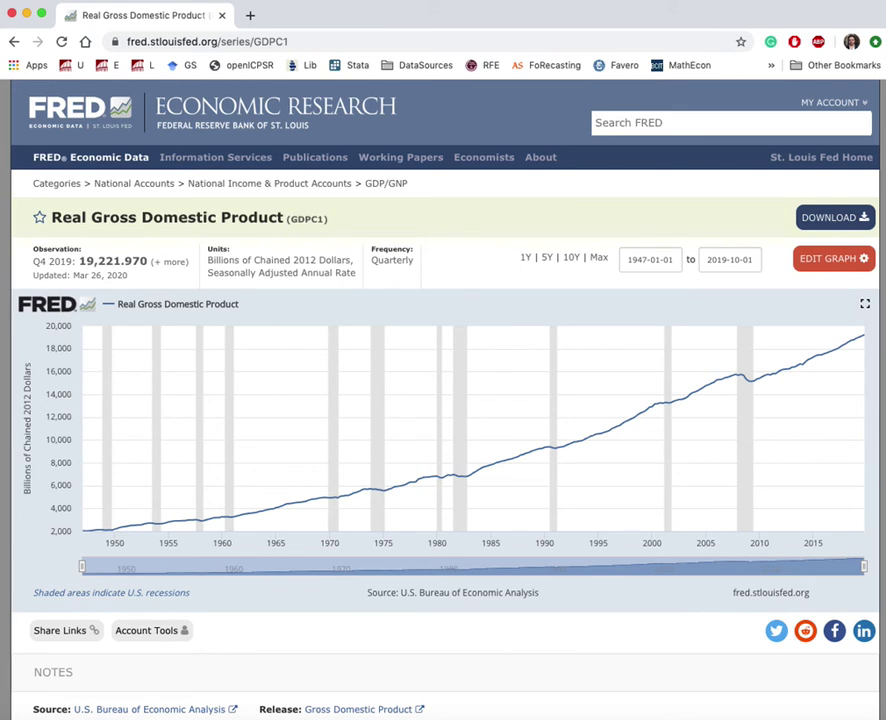
click(848, 218)
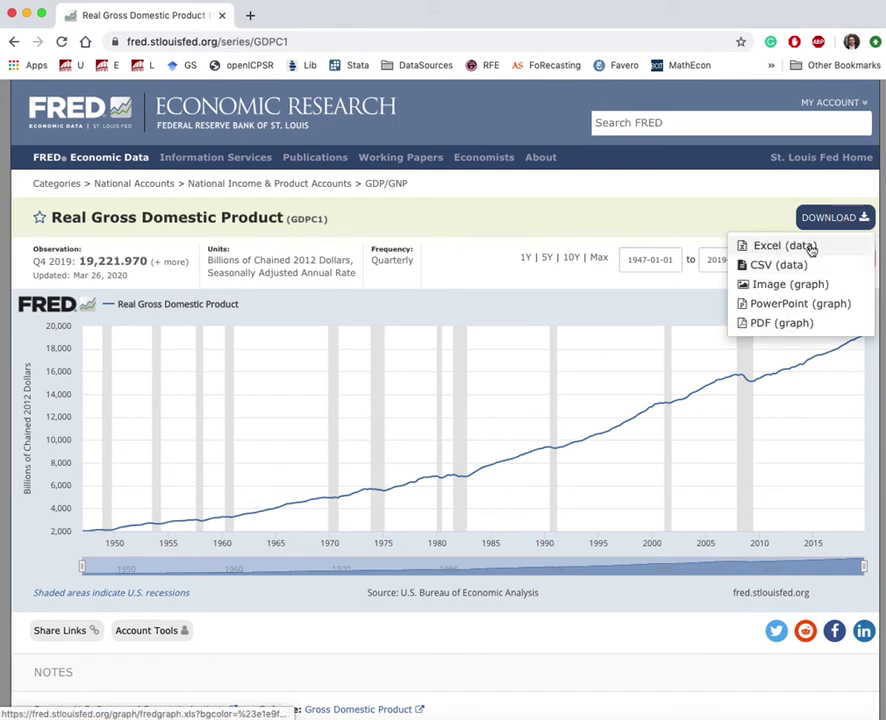
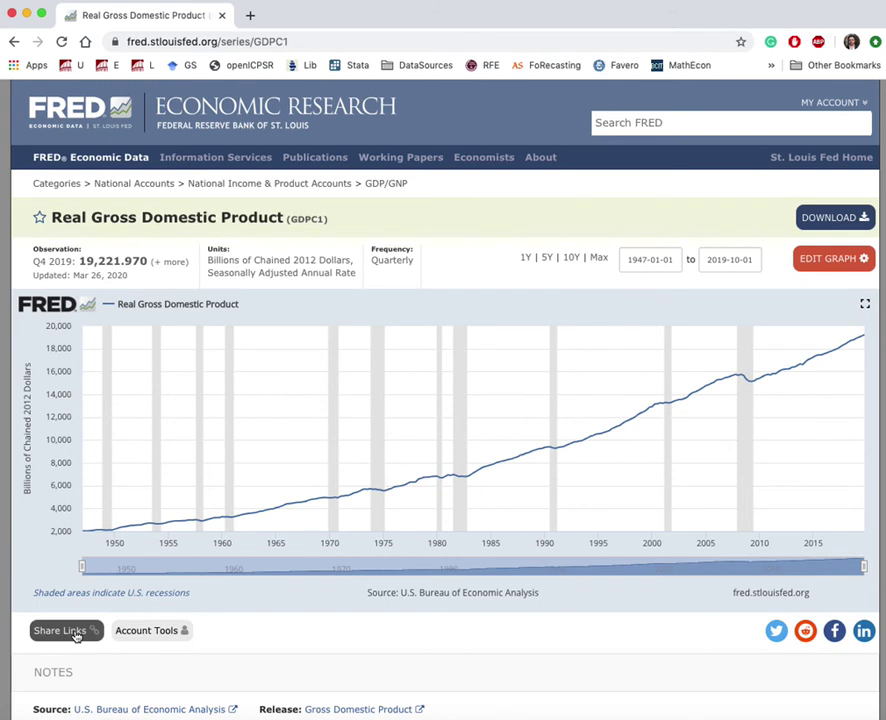
- Examine the graph's page short URL and its chart date range options
click(77, 634)
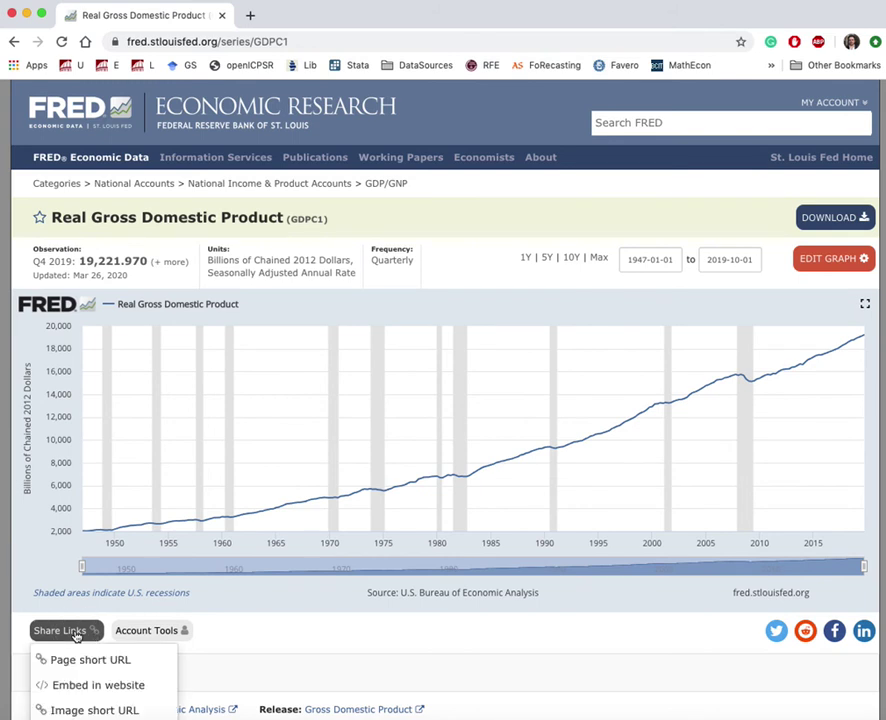
scroll(76, 635, down, 2)
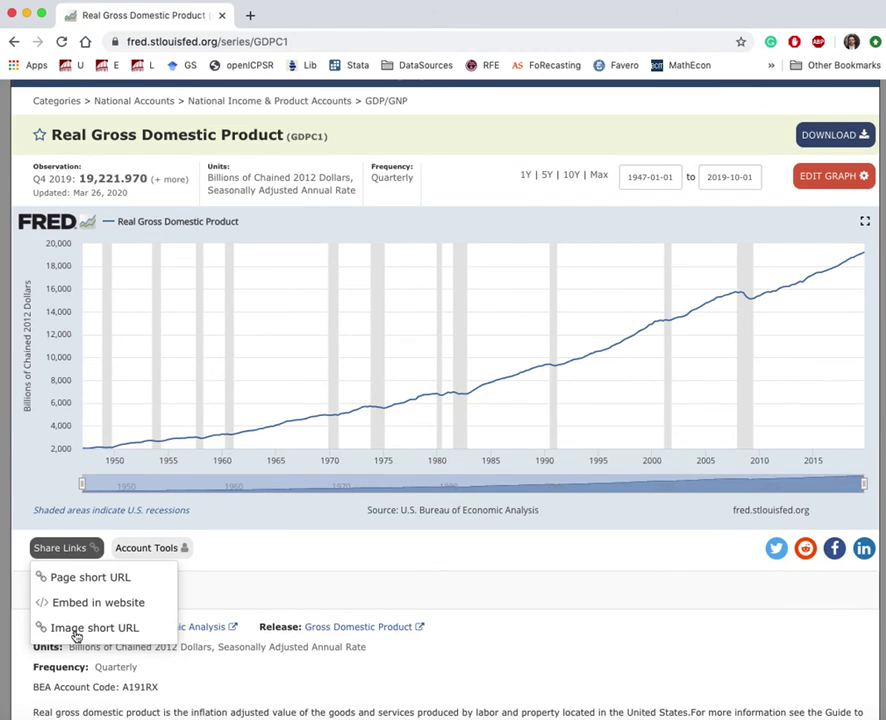
click(97, 586)
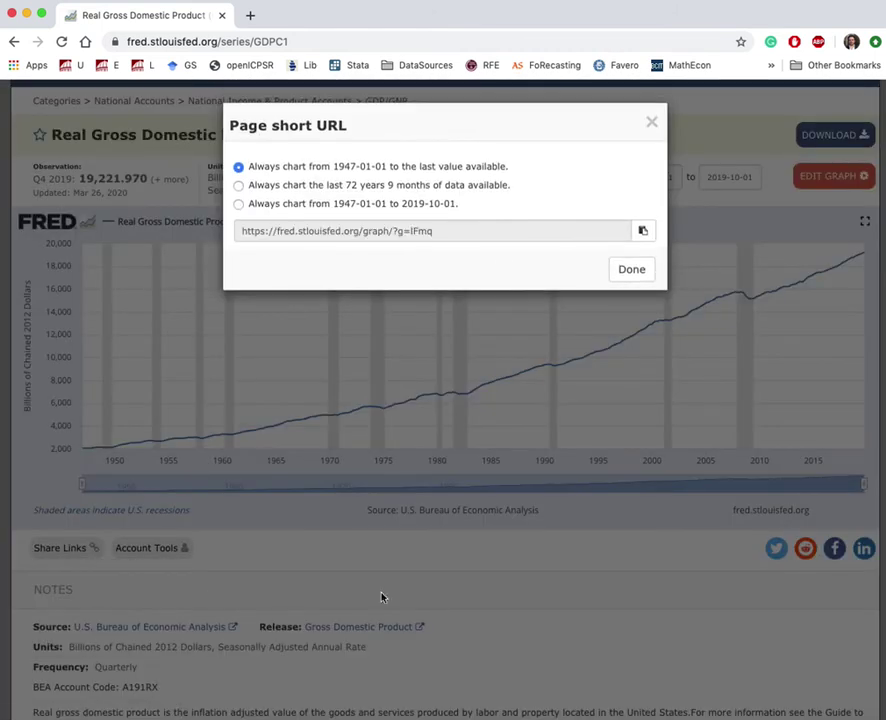
drag(479, 229, 241, 227)
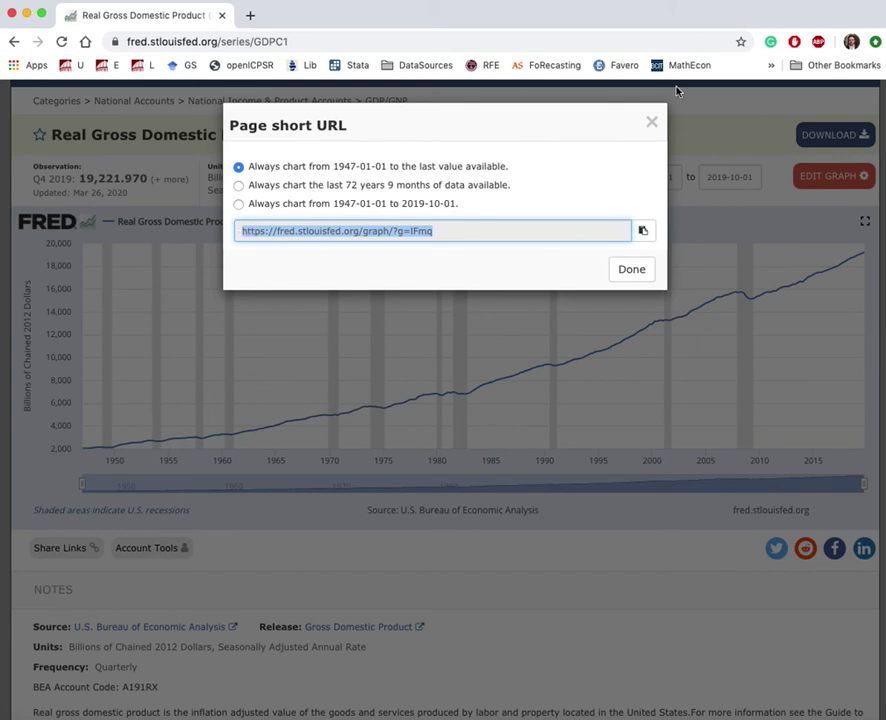
click(651, 123)
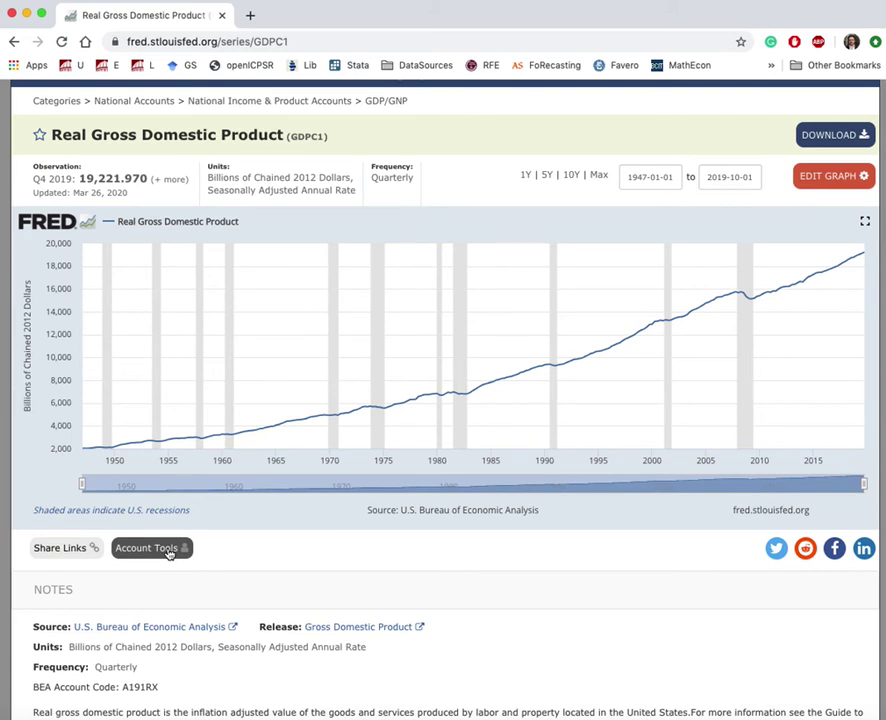
- Start saving the graph to the account and add a new category named "FRED- Demo"
click(168, 551)
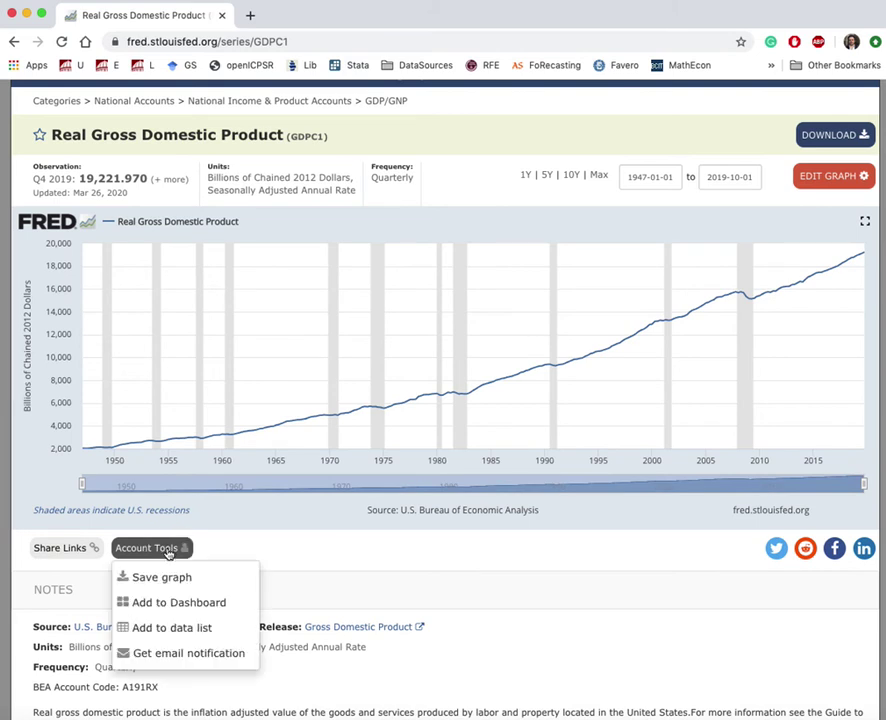
click(163, 580)
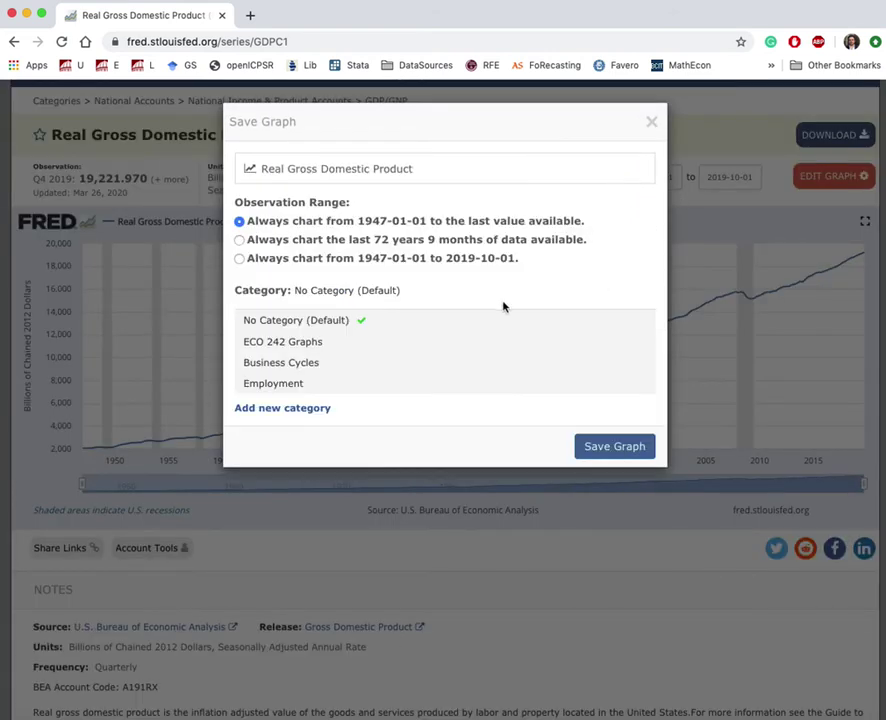
click(303, 413)
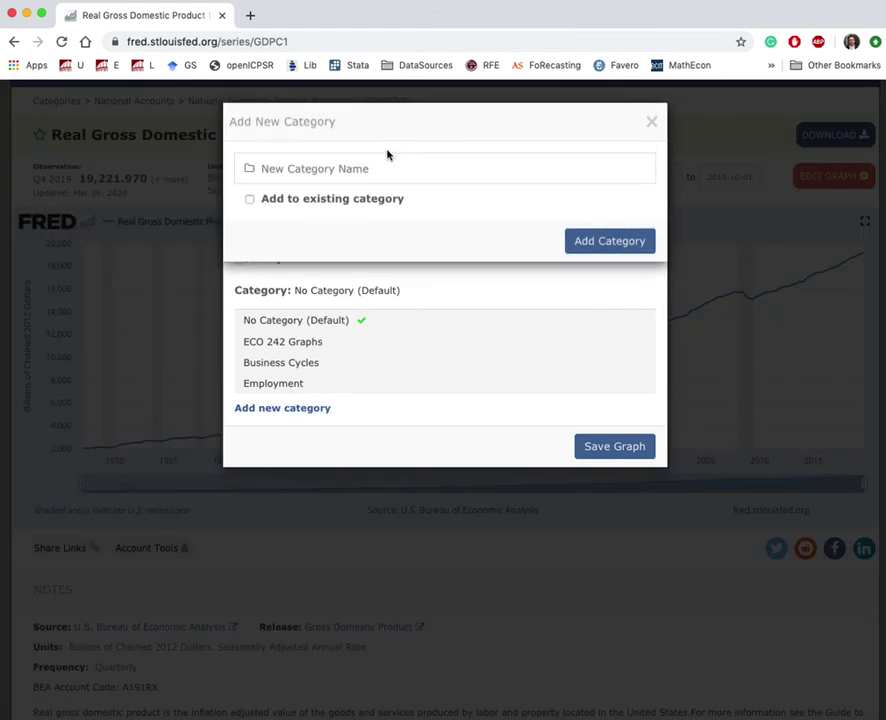
click(358, 170)
text(FRED- Demo)
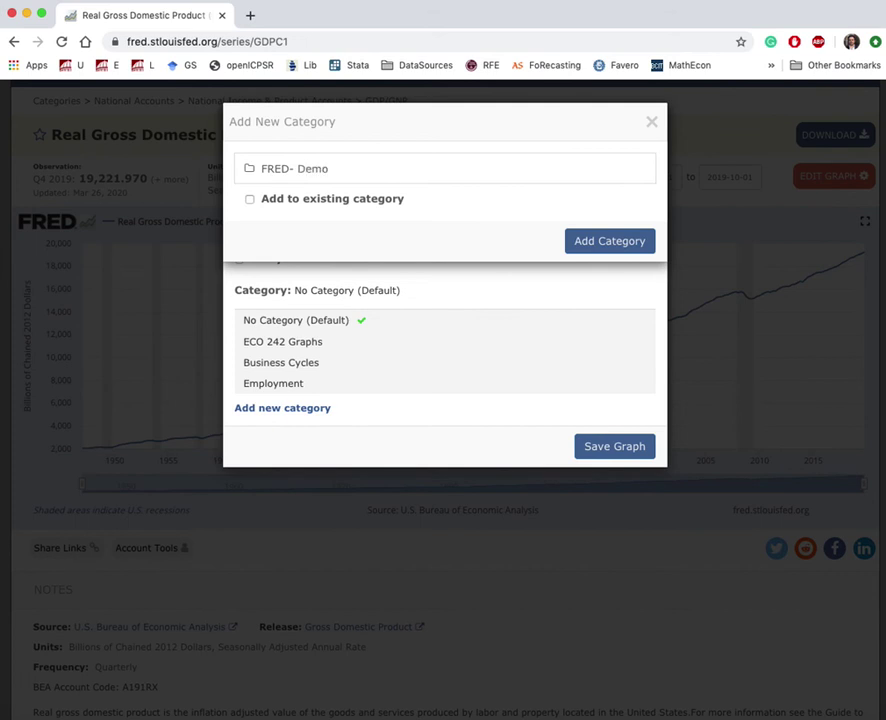
click(643, 249)
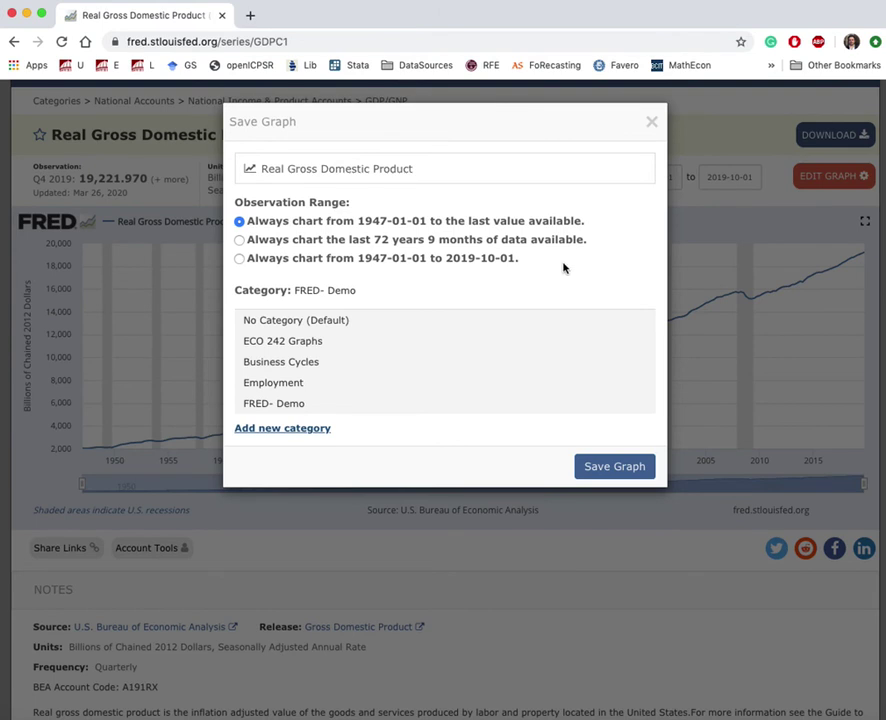
- Name the graph "Real GDP (Level)", assign it to the FRED- Demo category and save it
drag(413, 169, 263, 166)
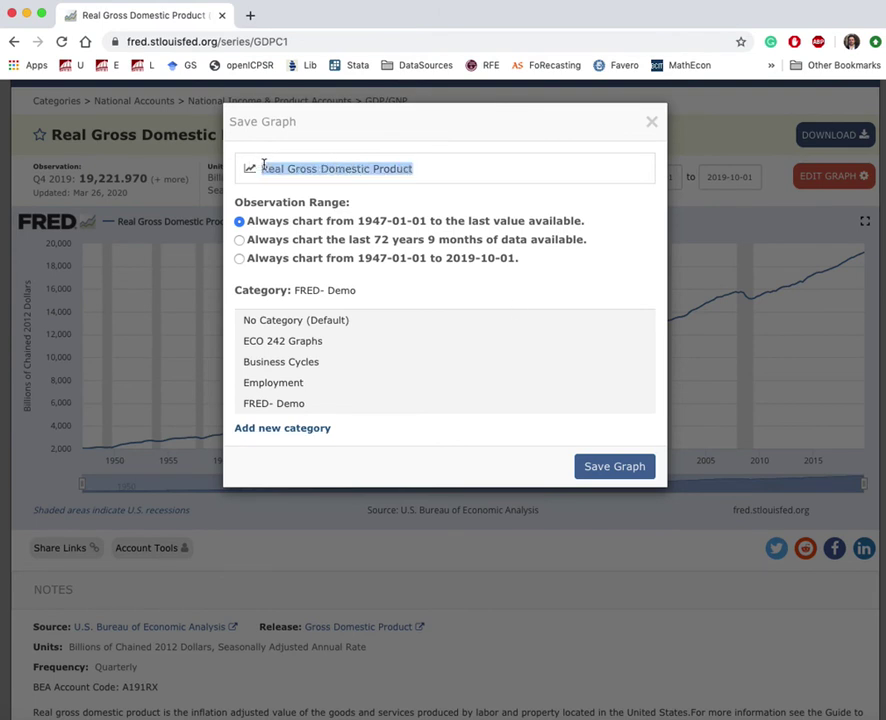
text(Rea)
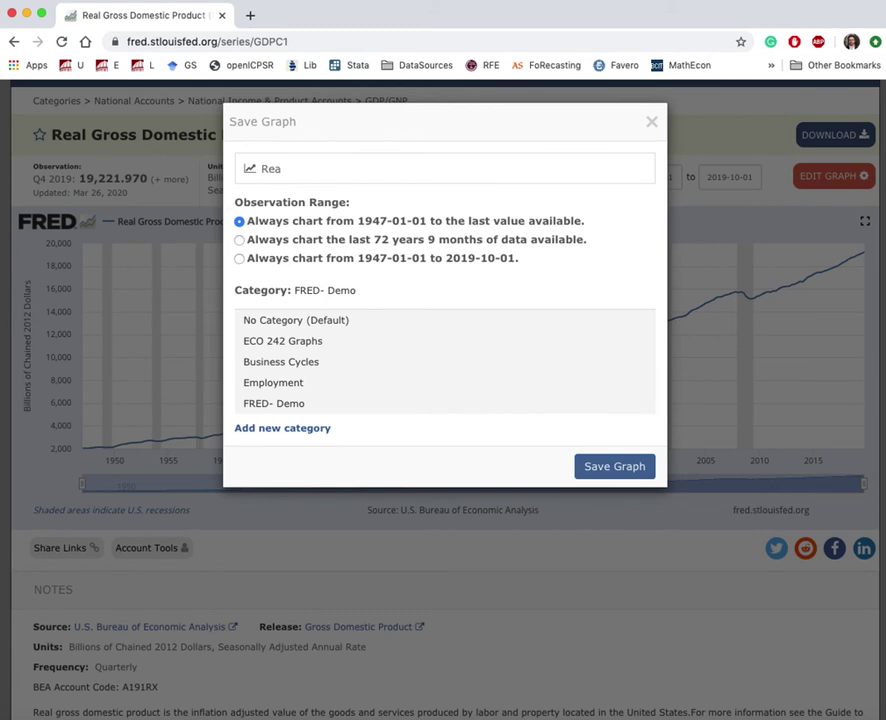
text(l )
text(GD)
text(P ())
text(Level)
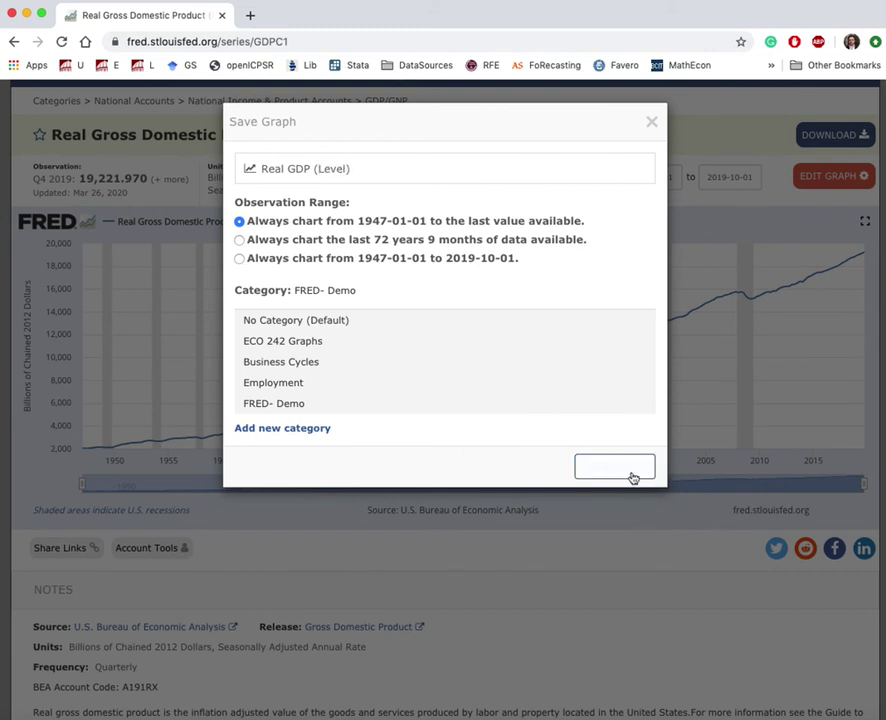
click(248, 405)
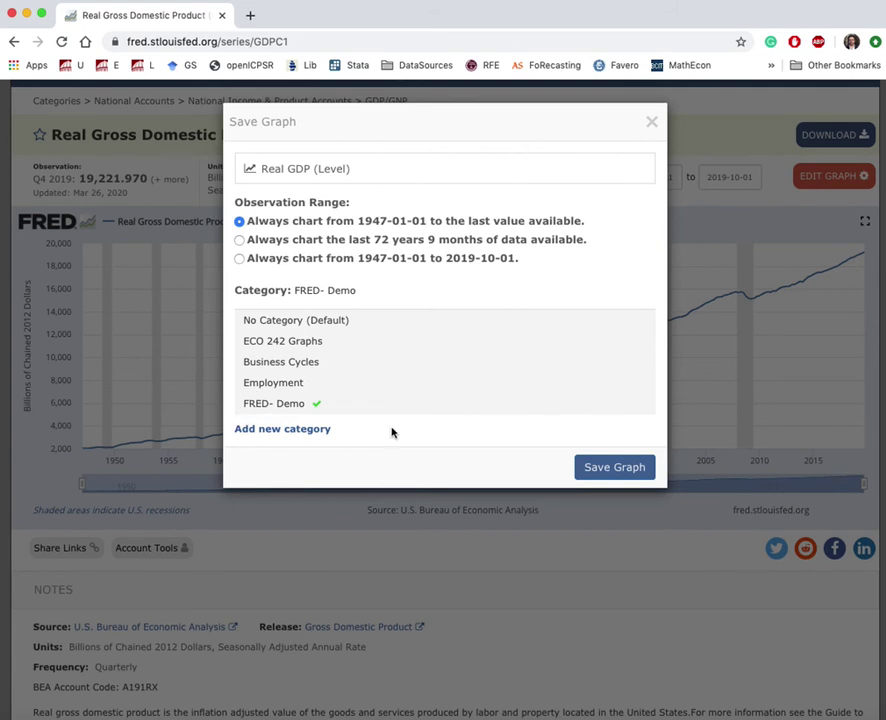
click(620, 475)
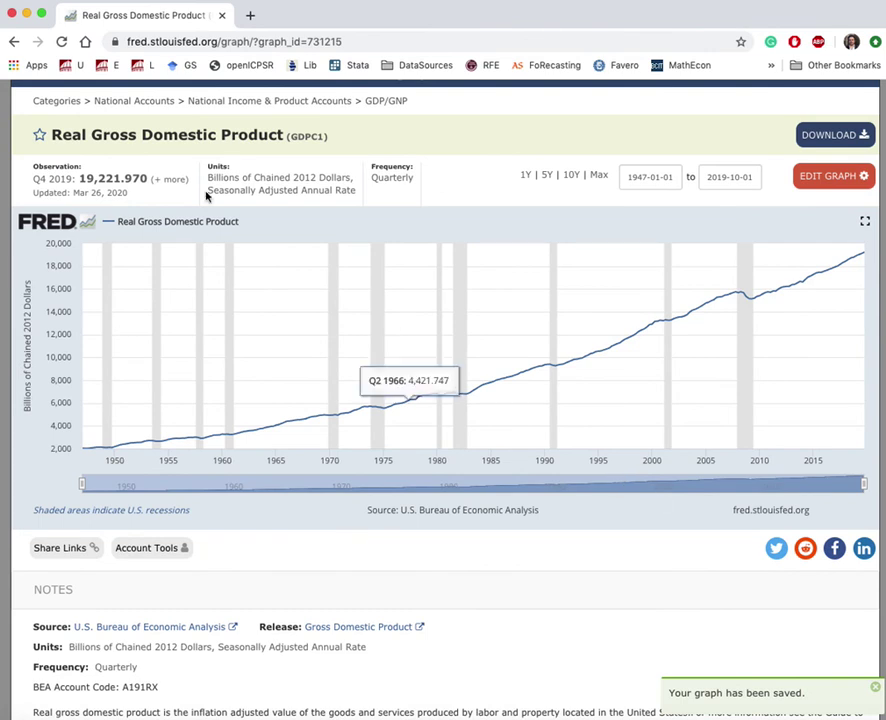
- Open the saved Real GDP (Level) graph from the FRED- Demo folder in the account's content
scroll(236, 246, up, 3)
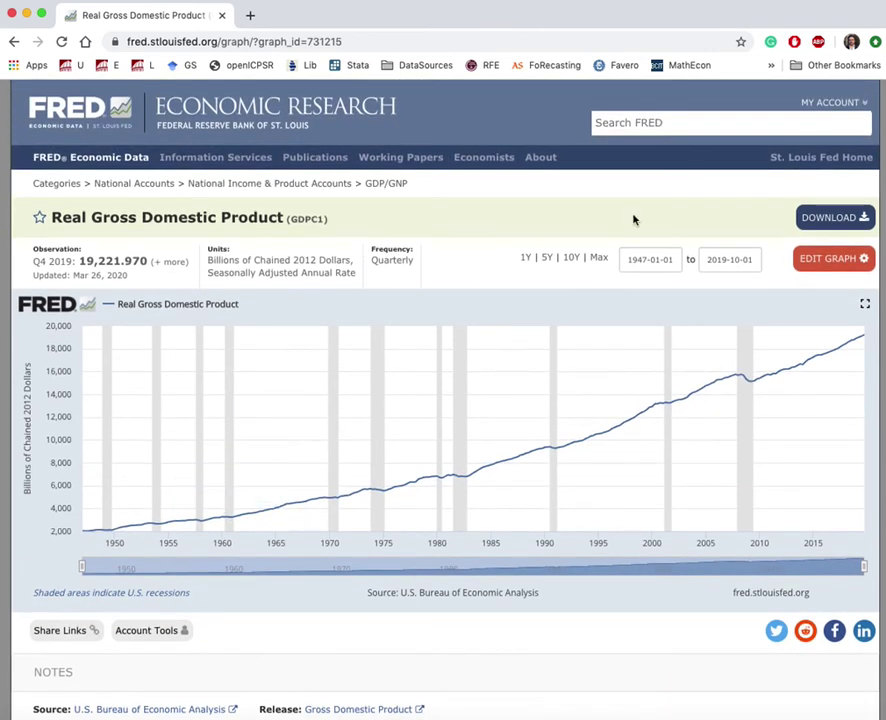
click(52, 160)
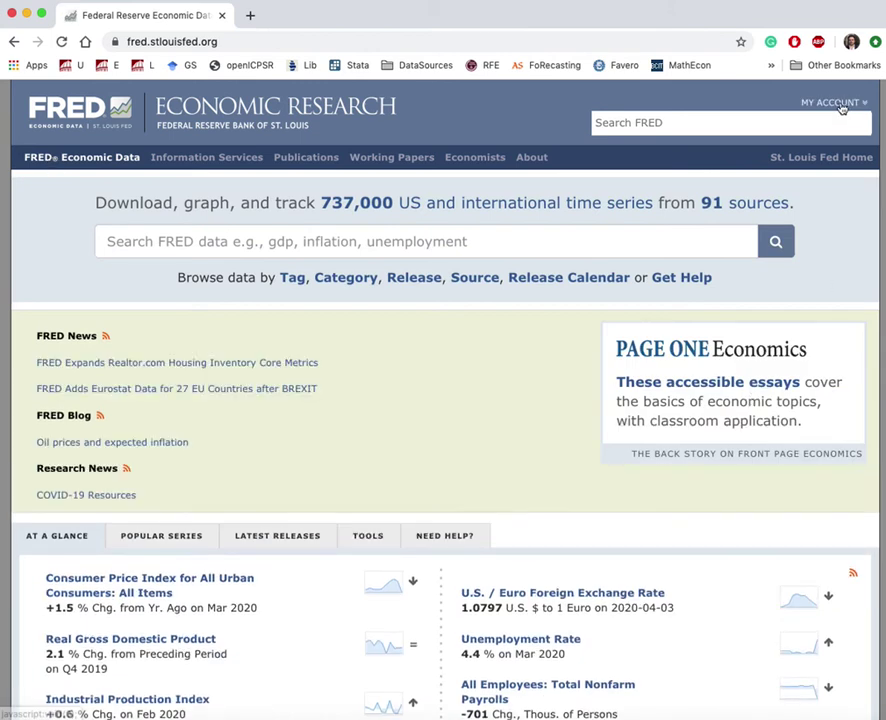
click(840, 104)
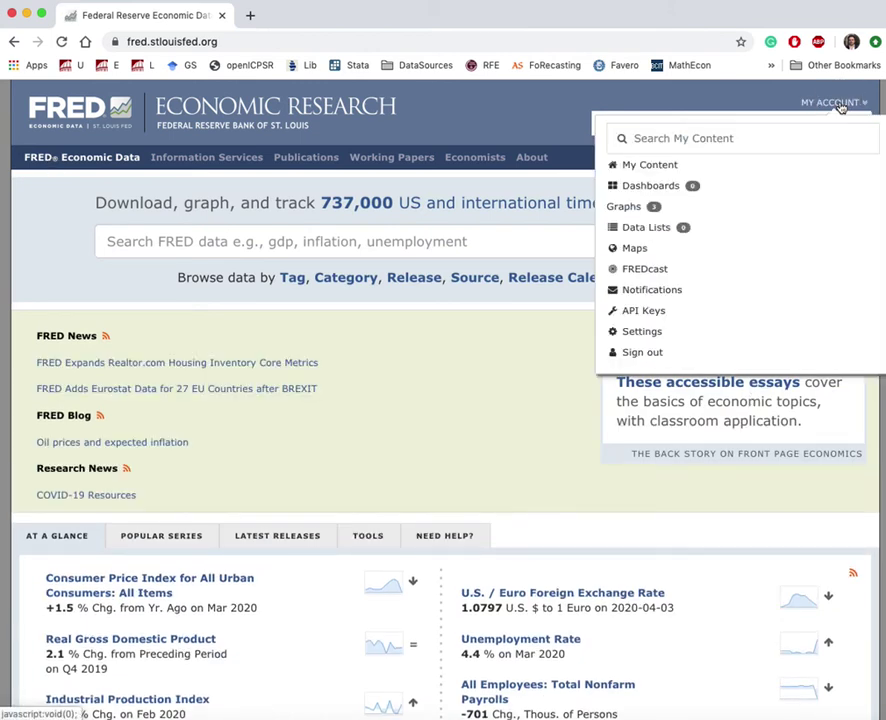
click(670, 168)
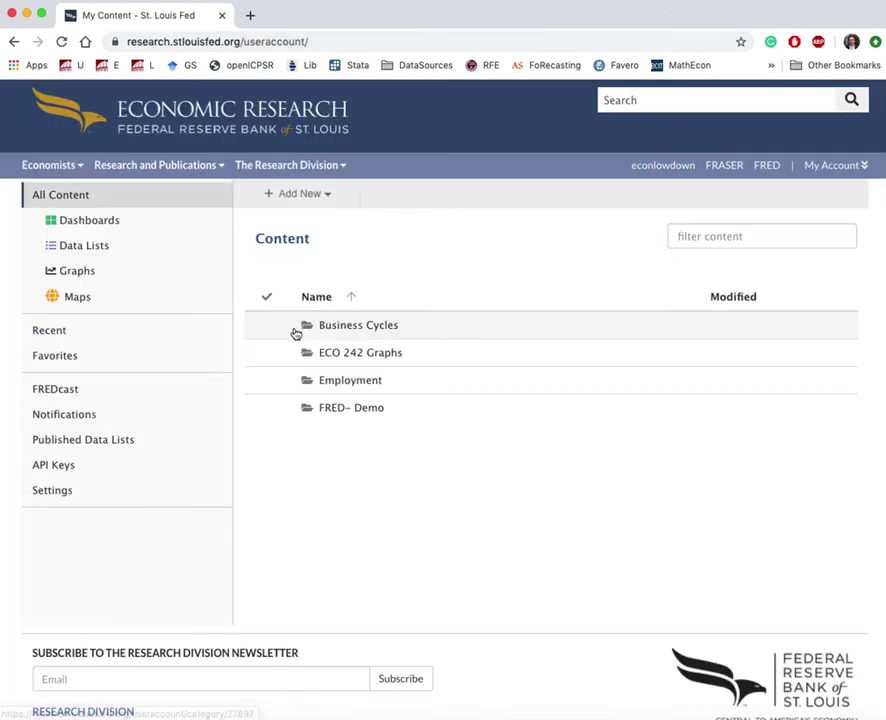
click(79, 274)
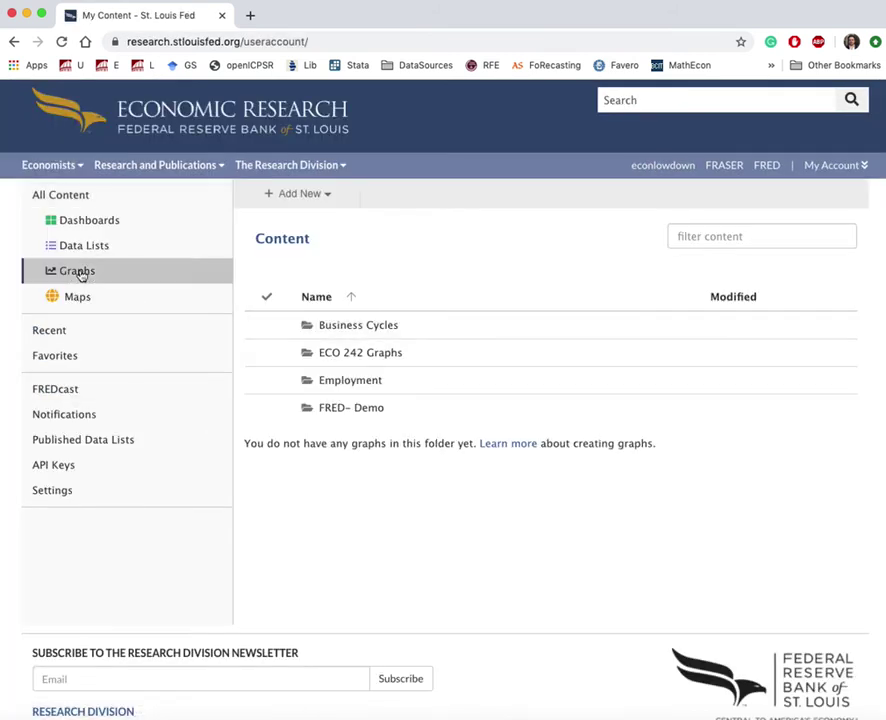
click(369, 418)
click(331, 328)
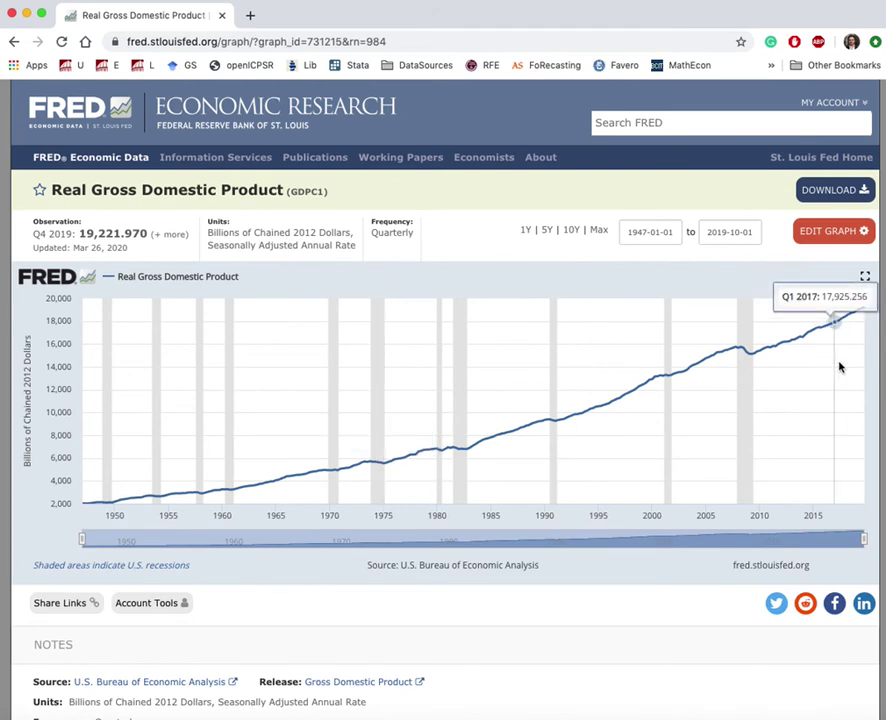
- Edit the graph's line to show Real Gross Domestic Product in Percent Change units
click(840, 232)
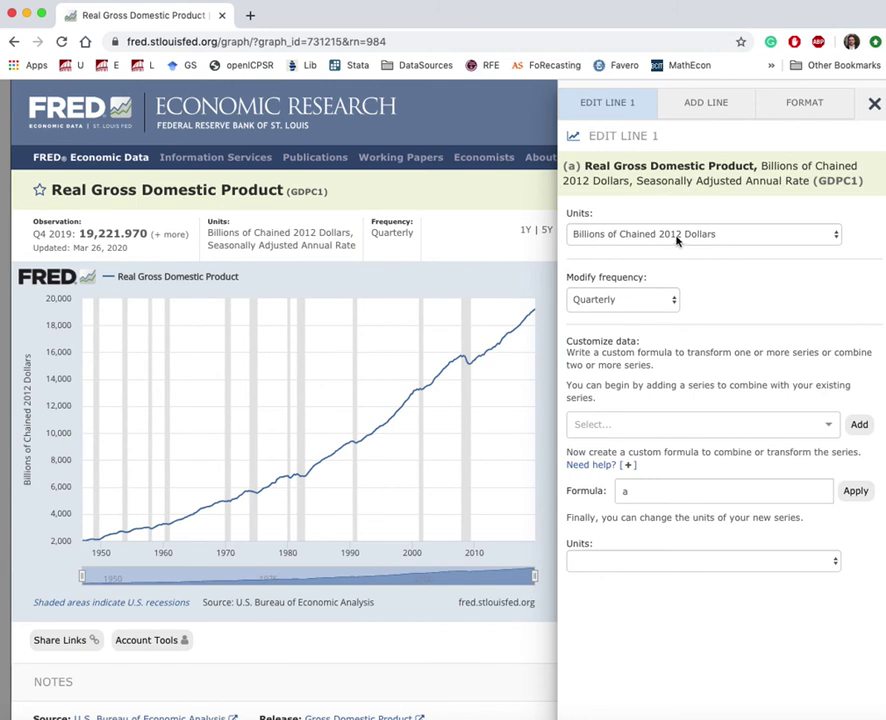
click(626, 234)
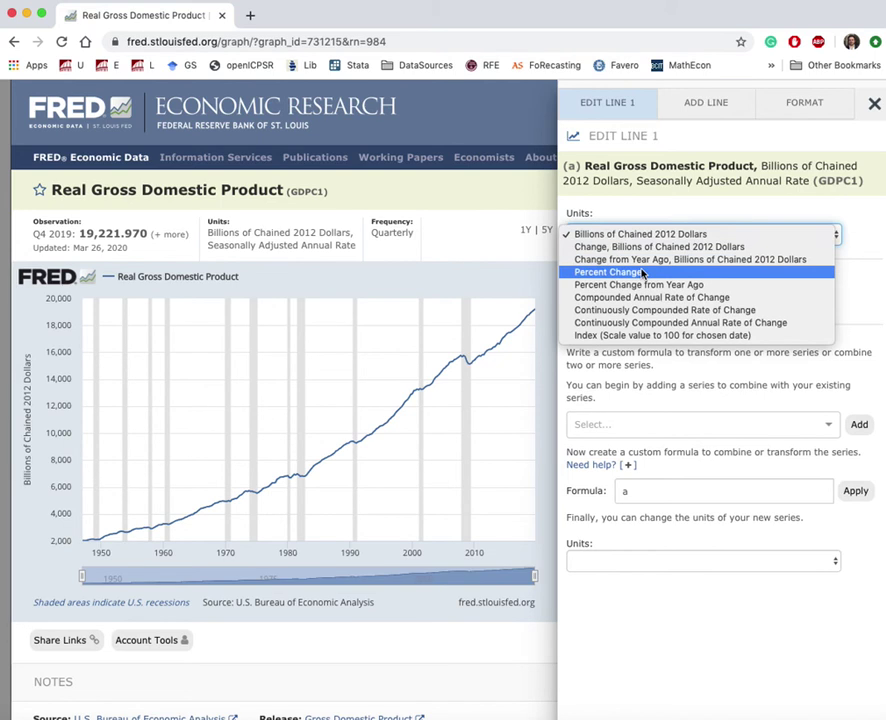
click(641, 270)
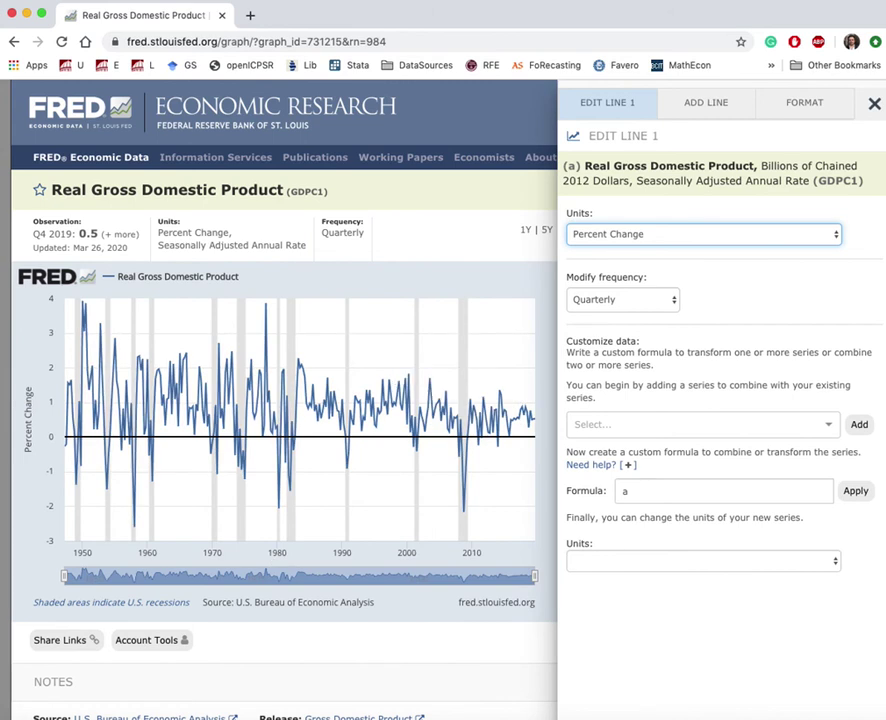
- Hide and restore the graph title, and change the graph frame color to white
click(806, 106)
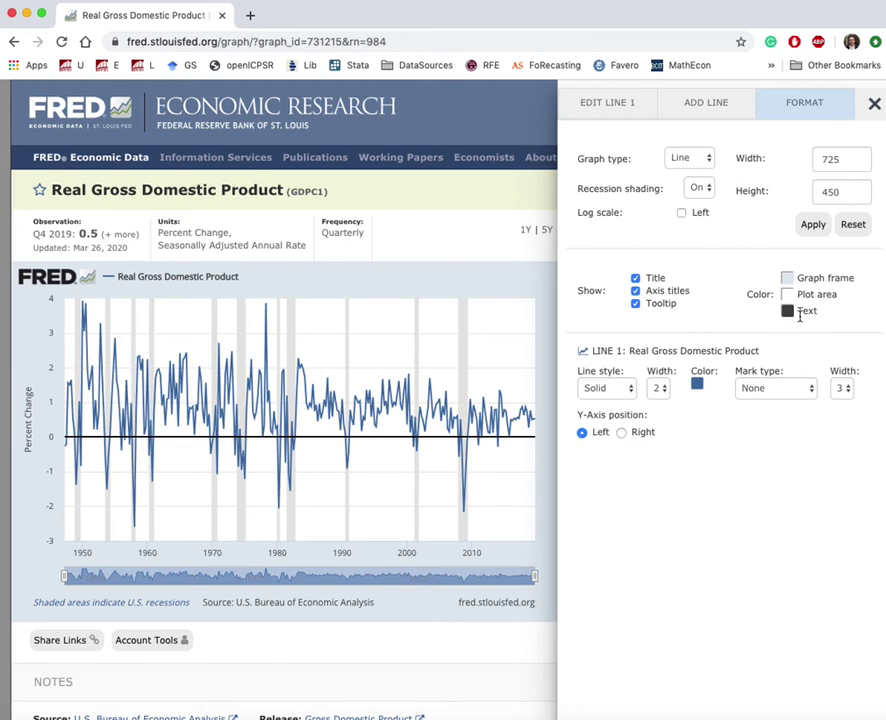
click(636, 278)
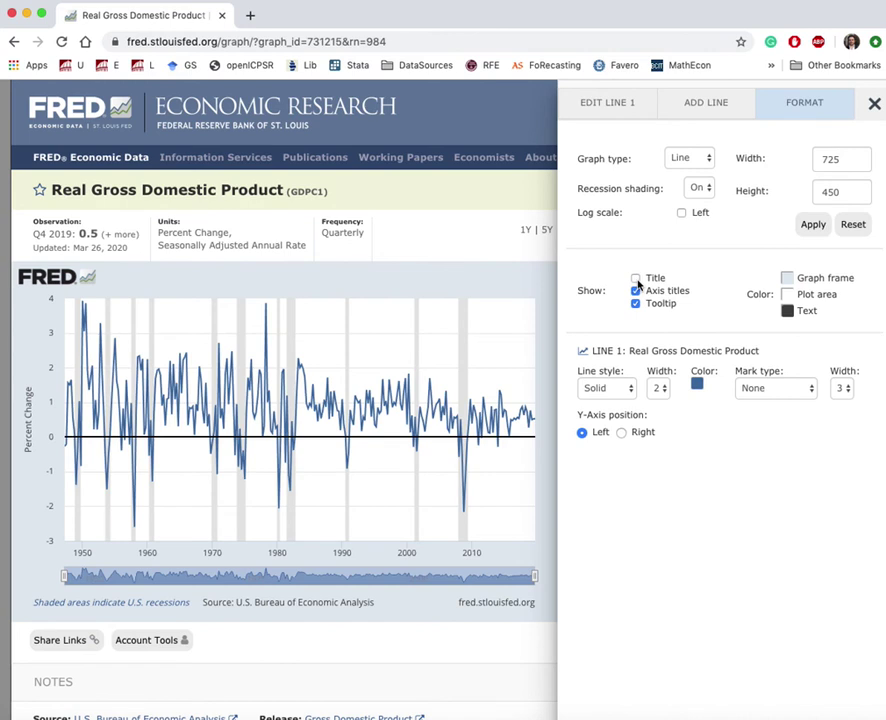
click(636, 278)
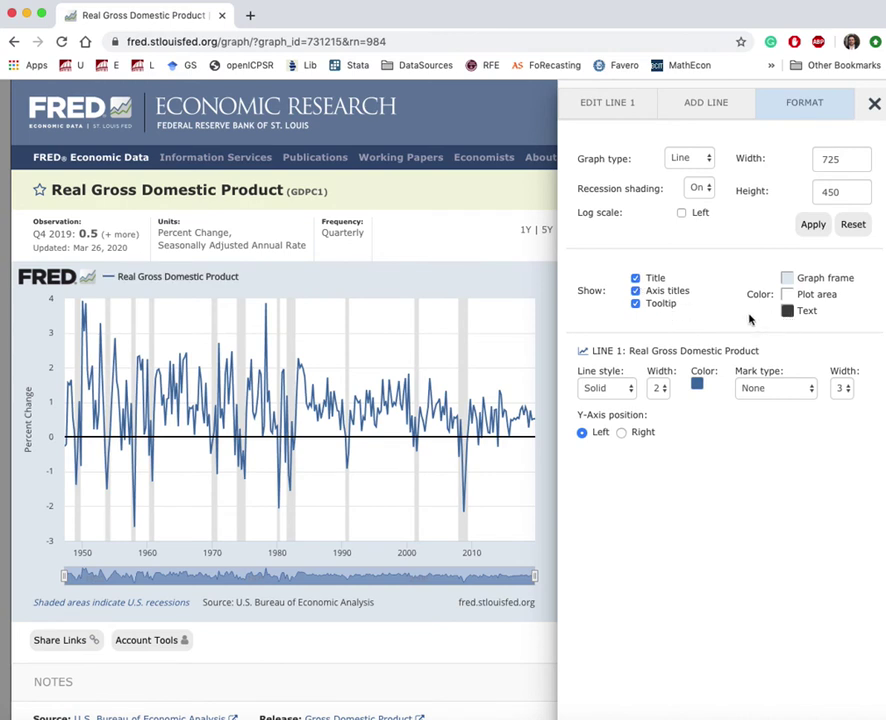
click(787, 278)
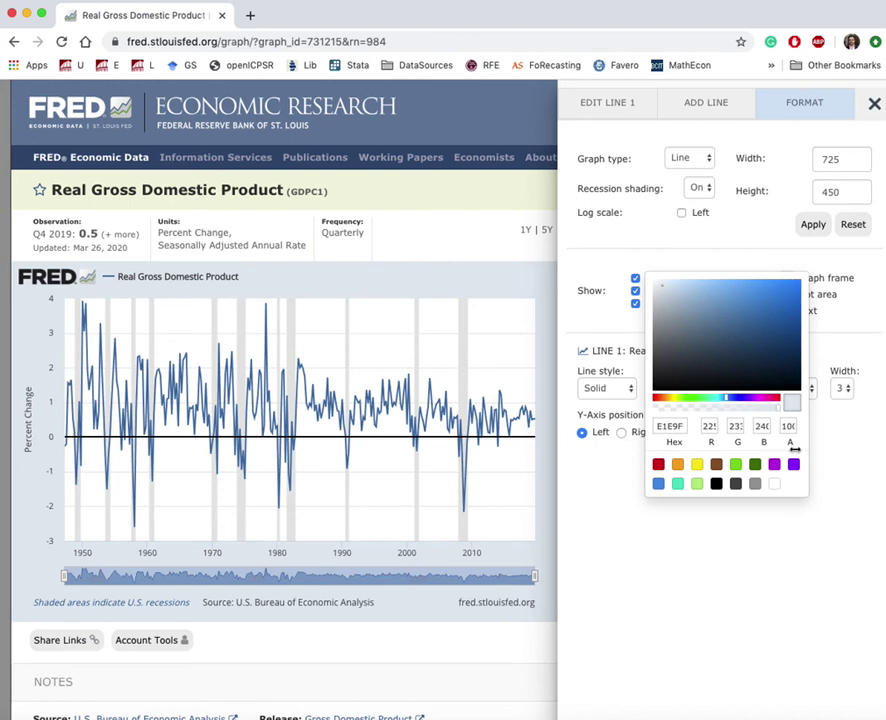
click(779, 488)
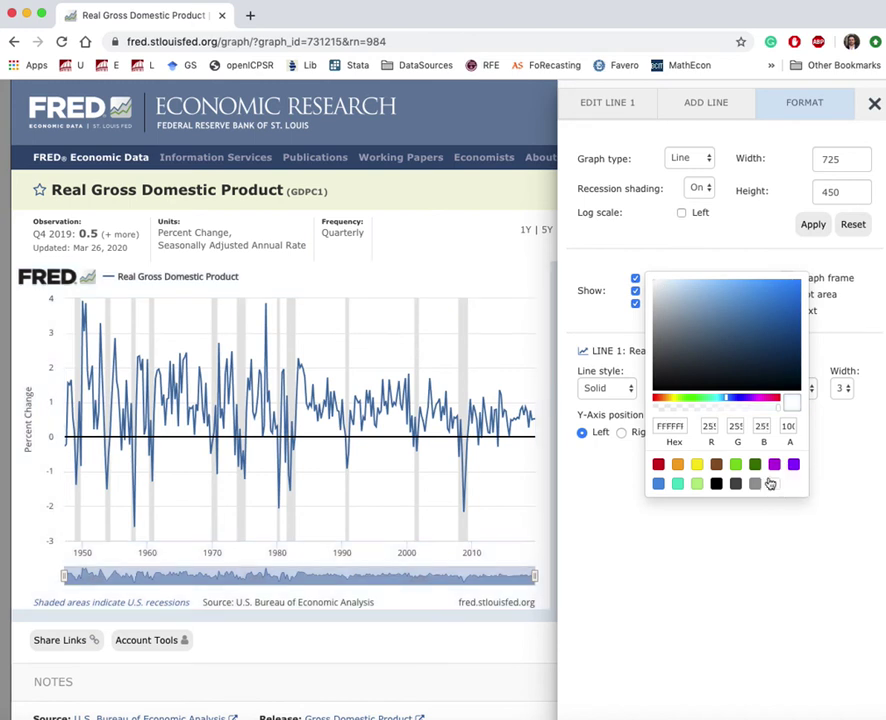
click(683, 254)
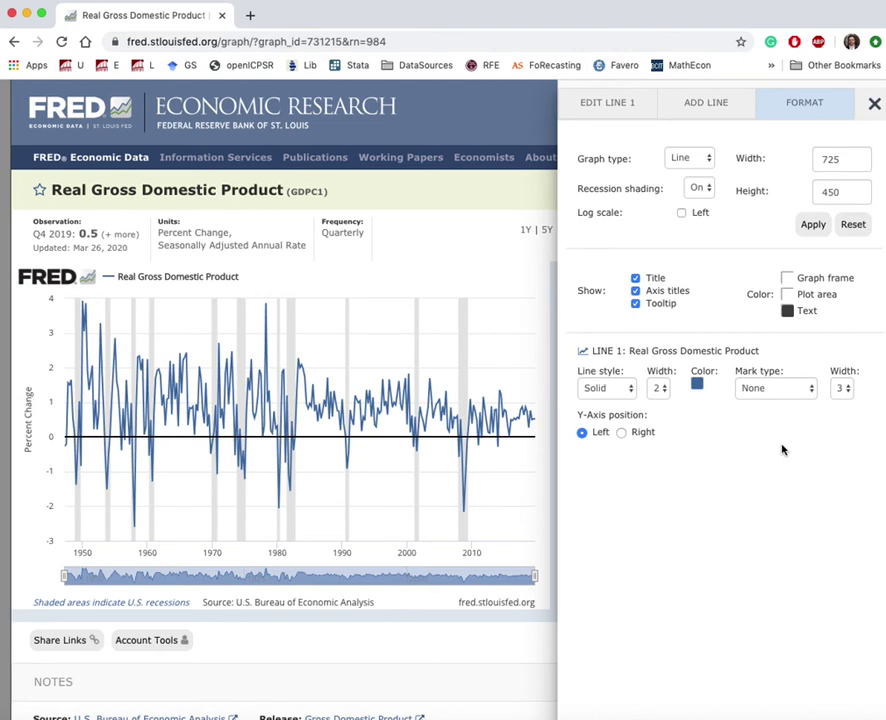
click(875, 104)
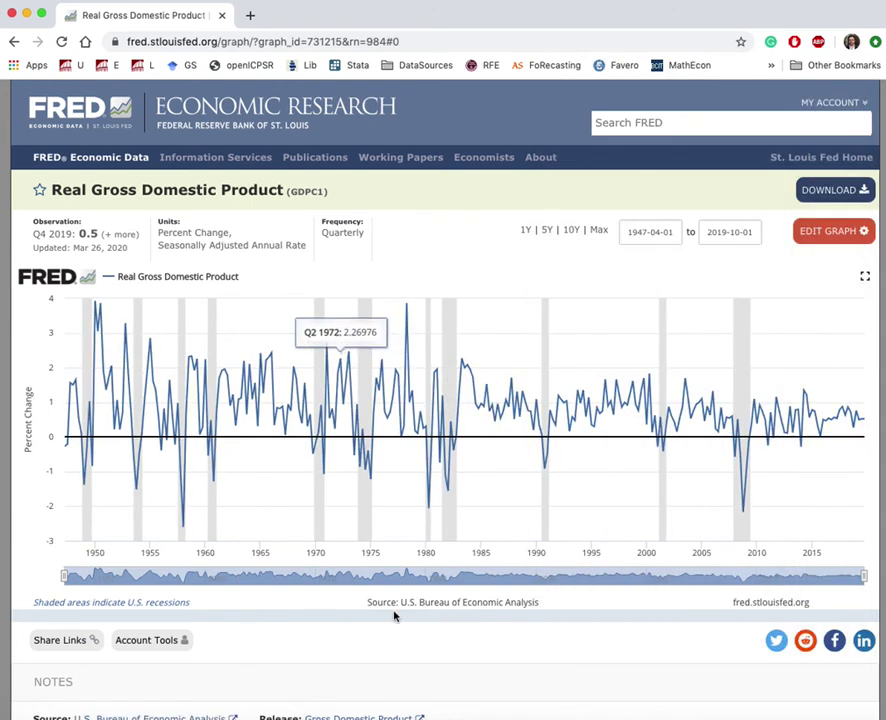
- Save the percent change graph as a new graph named "Real GDP (Percent)" in the FRED- Demo category
scroll(398, 620, down, 1)
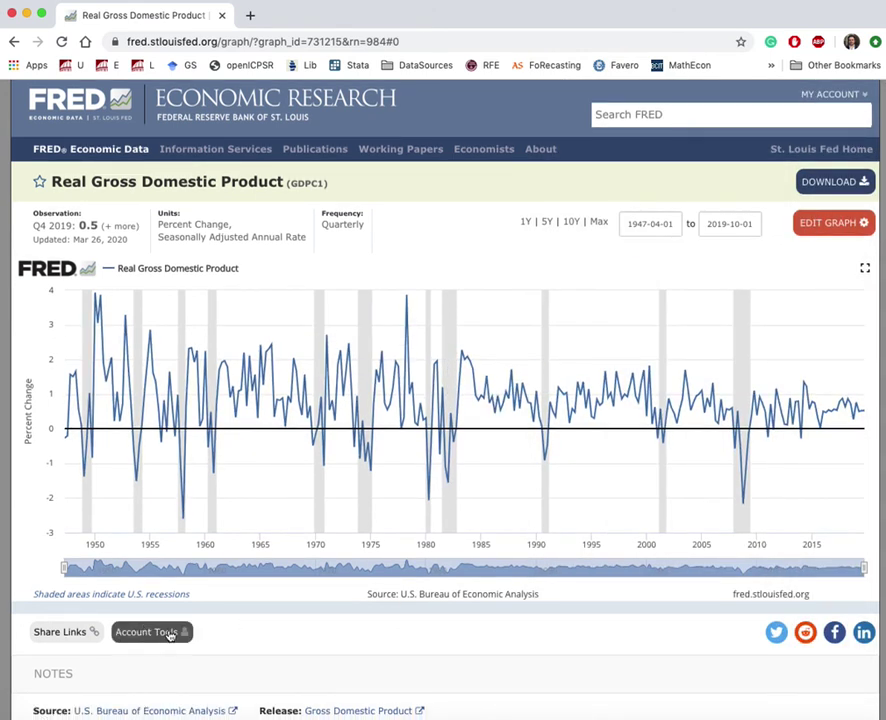
scroll(168, 632, down, 3)
click(160, 568)
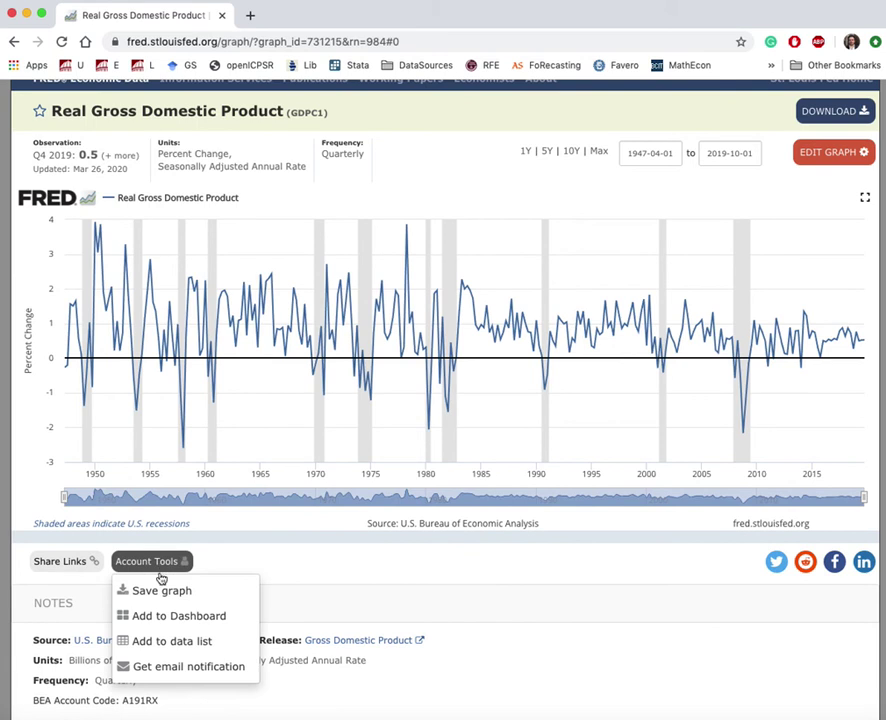
click(163, 591)
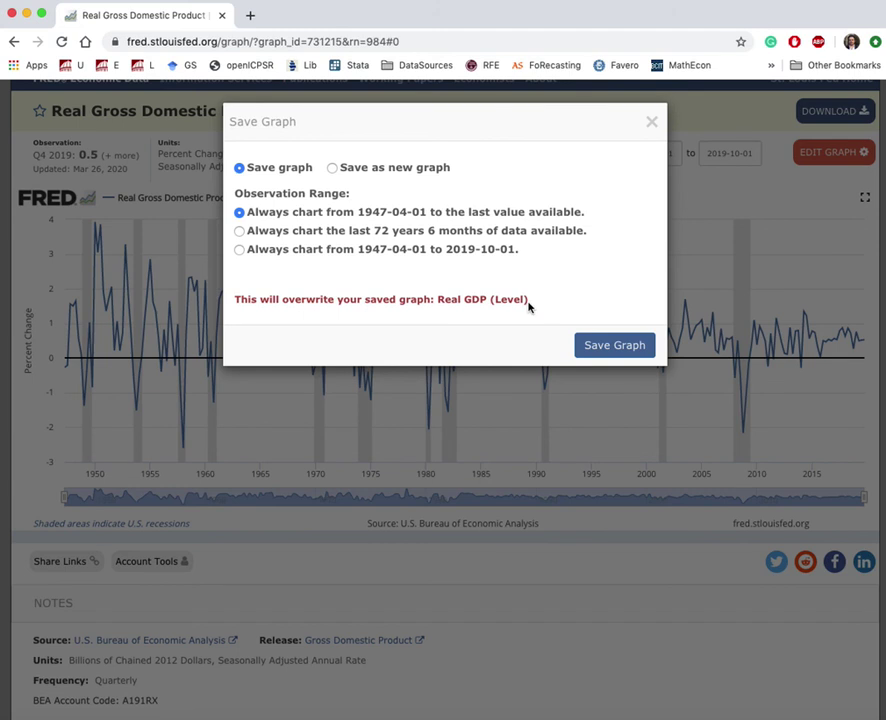
click(333, 169)
drag(431, 196, 241, 198)
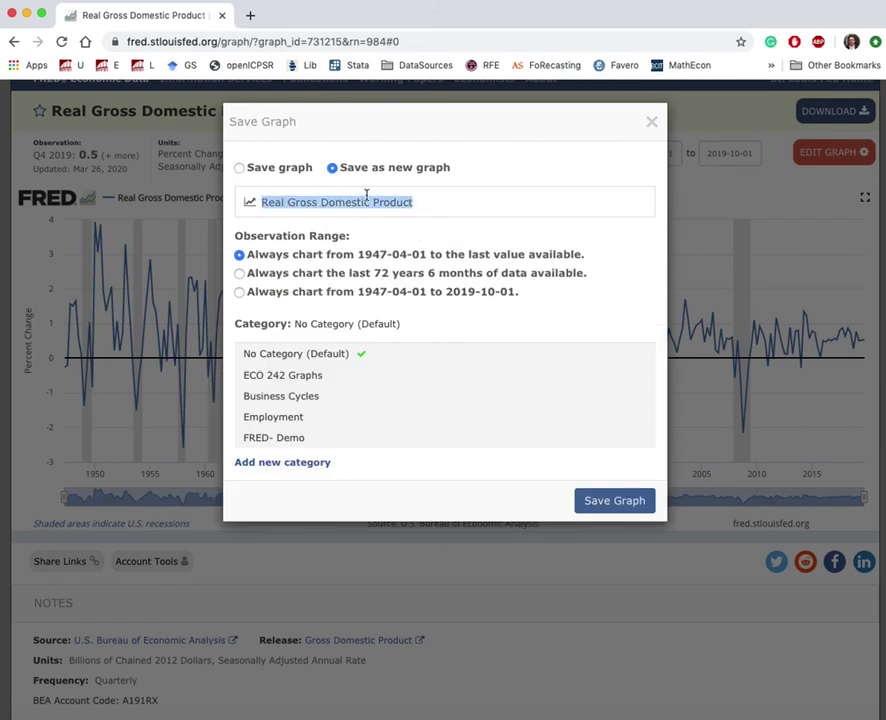
text(Real )
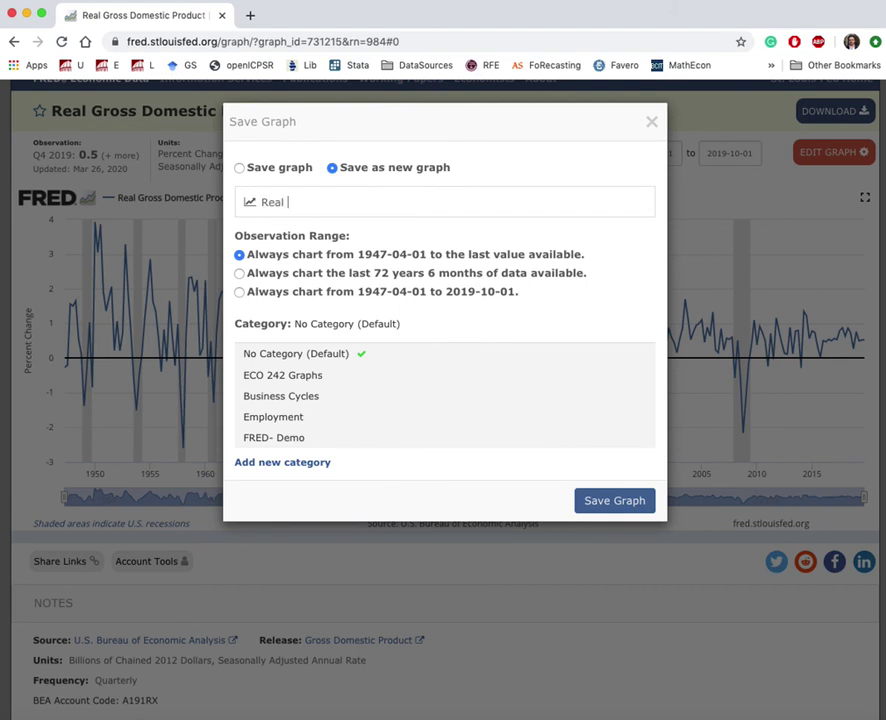
text(GDP (Percent))
click(243, 437)
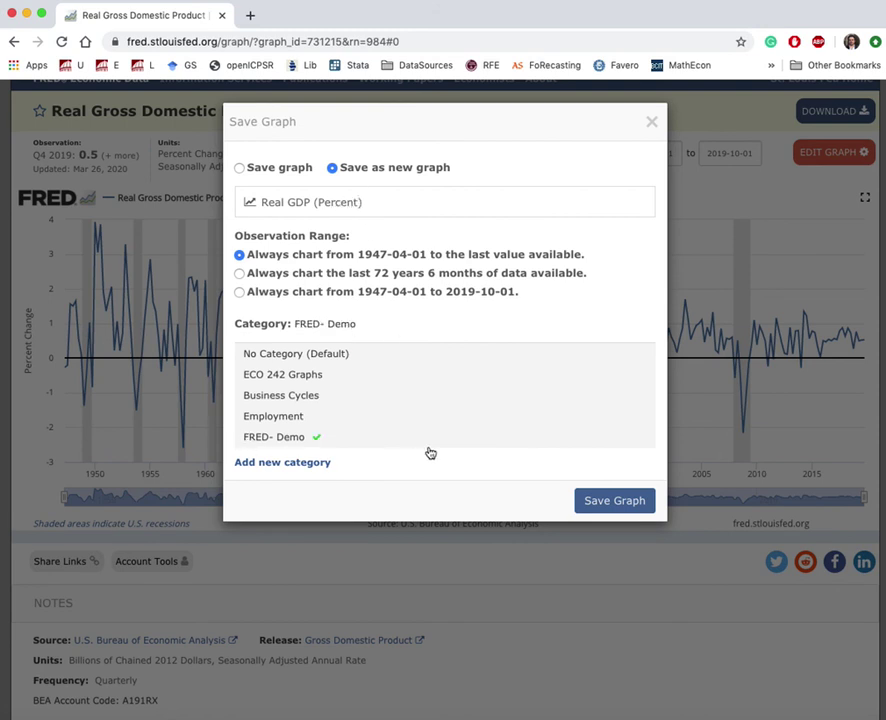
click(620, 503)
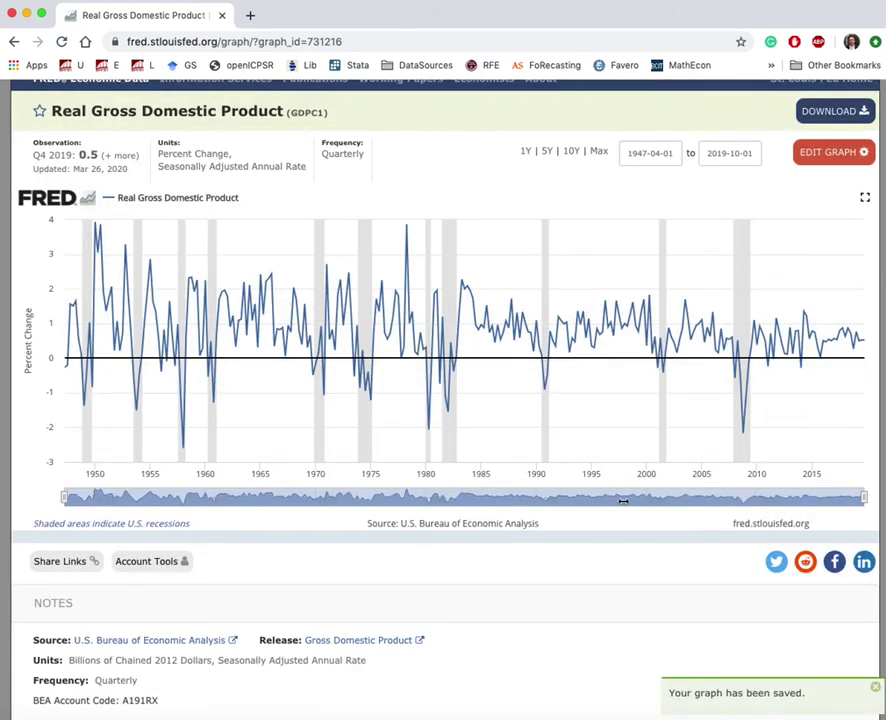
- Open the saved Real GDP (Percent) graph from the FRED- Demo folder in the account's content and view it
scroll(299, 421, up, 2)
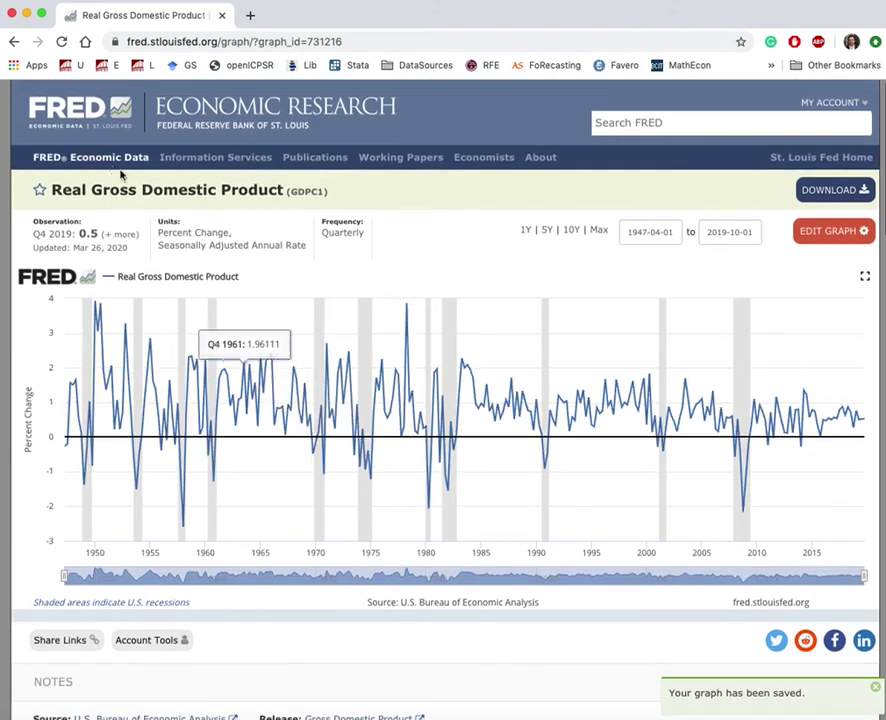
click(70, 110)
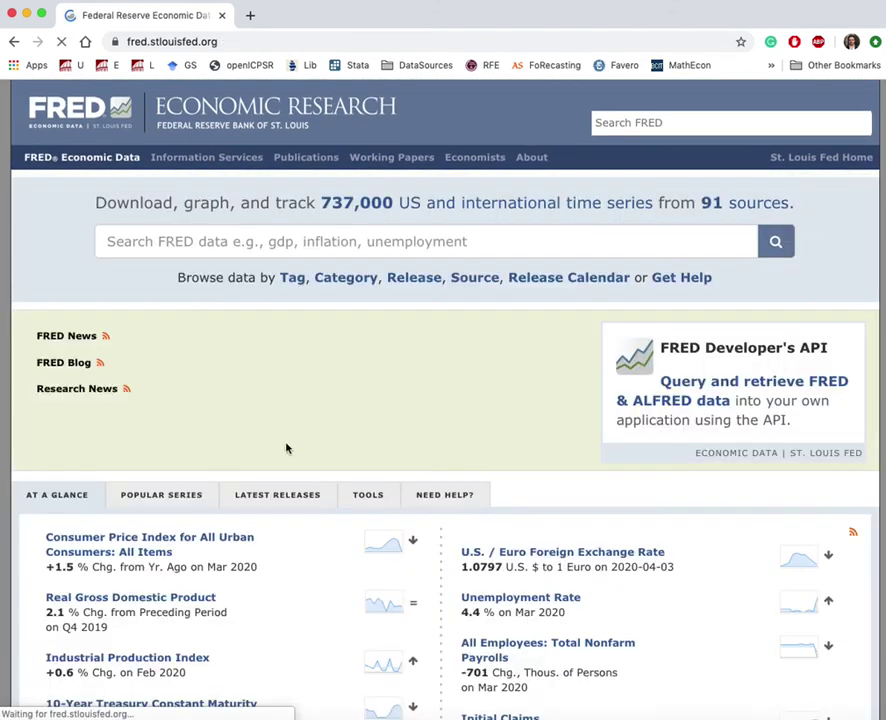
click(830, 102)
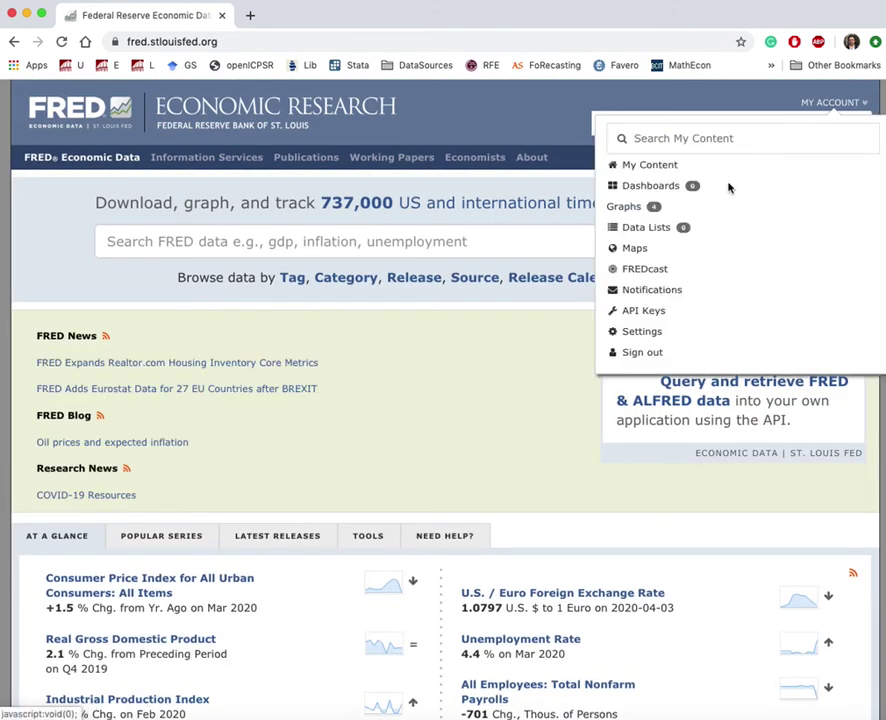
click(640, 165)
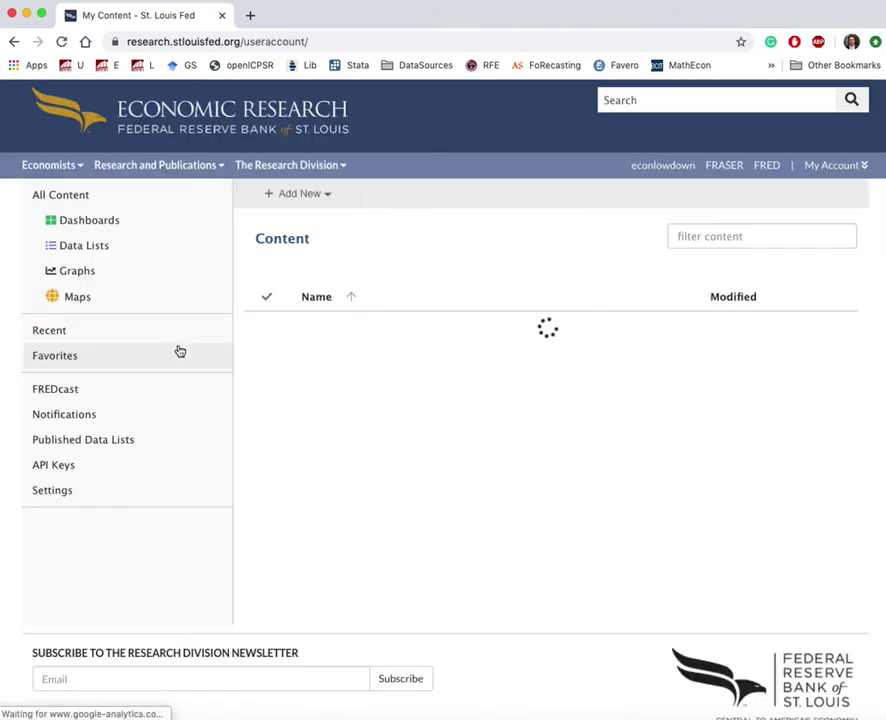
click(368, 413)
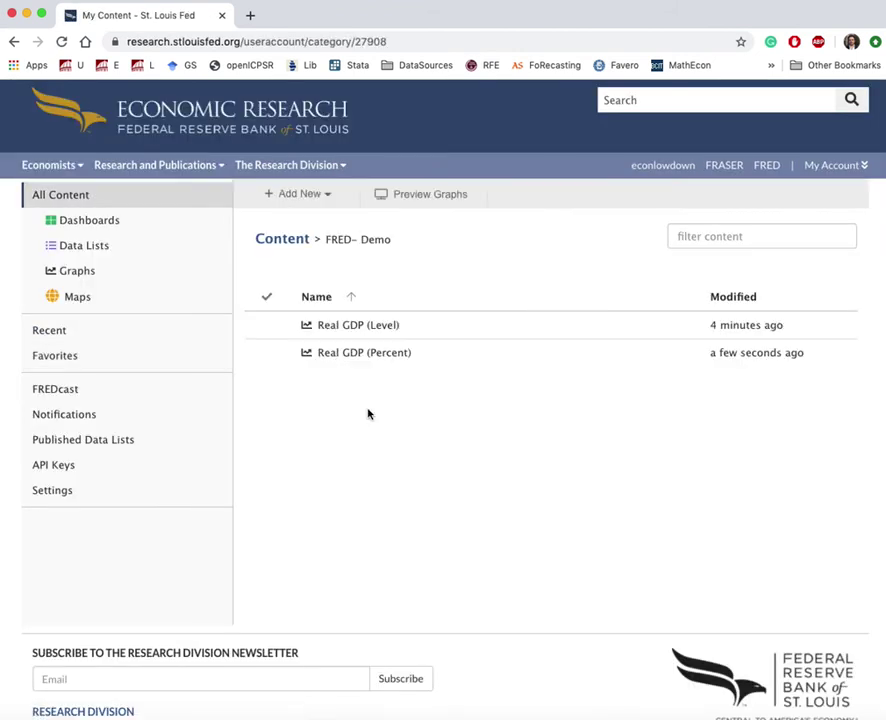
click(364, 351)
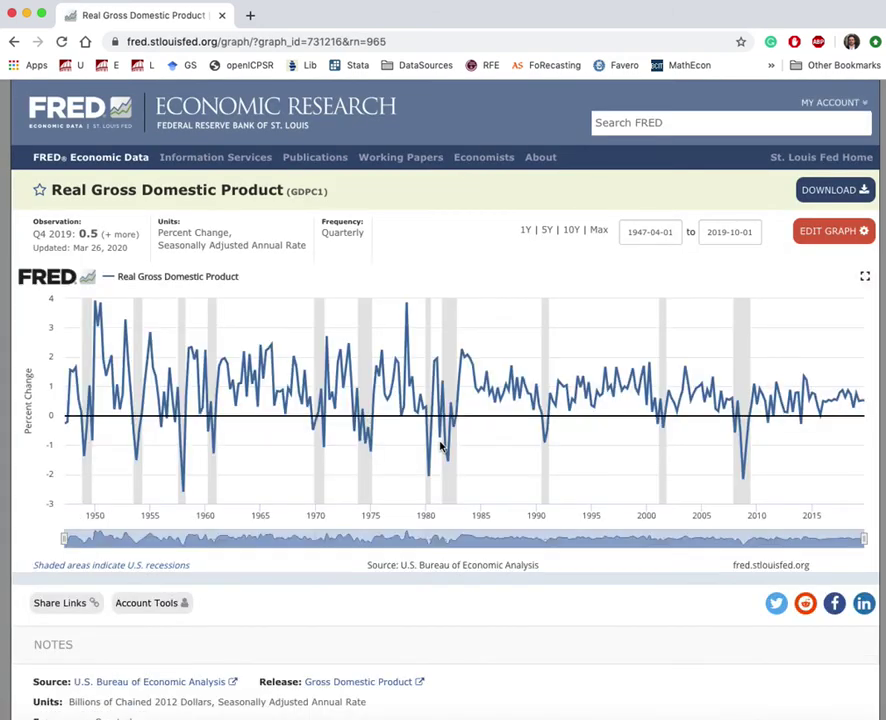
mouse_move(440, 447)
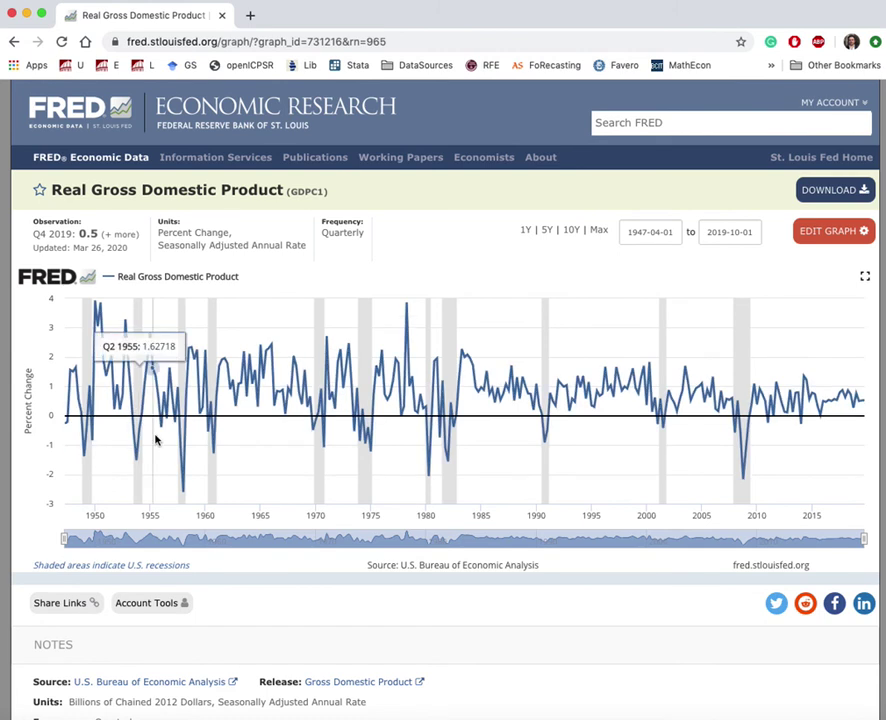
scroll(150, 380, down, 1)
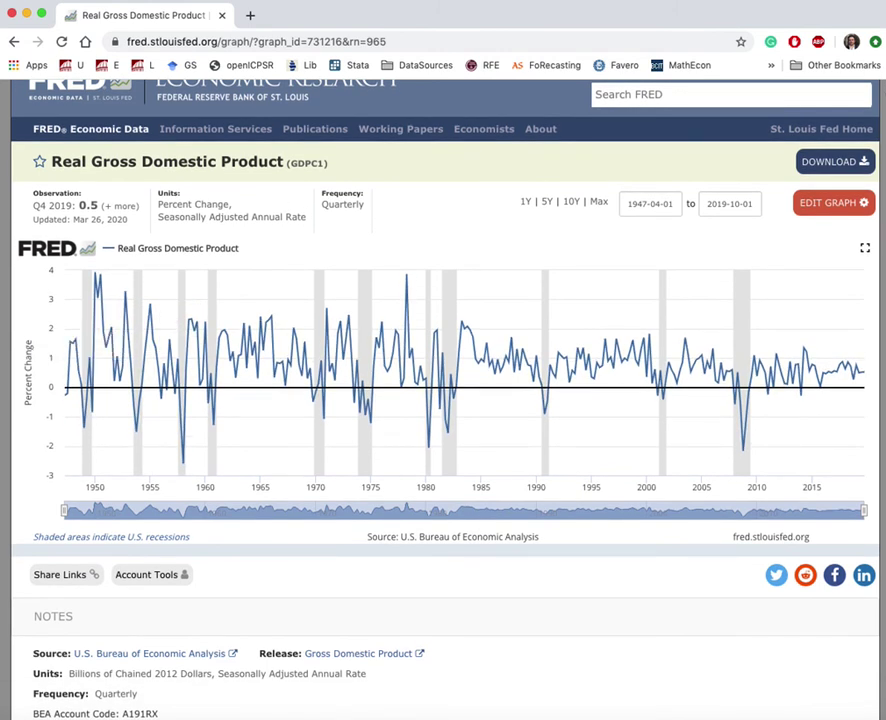
mouse_move(152, 441)
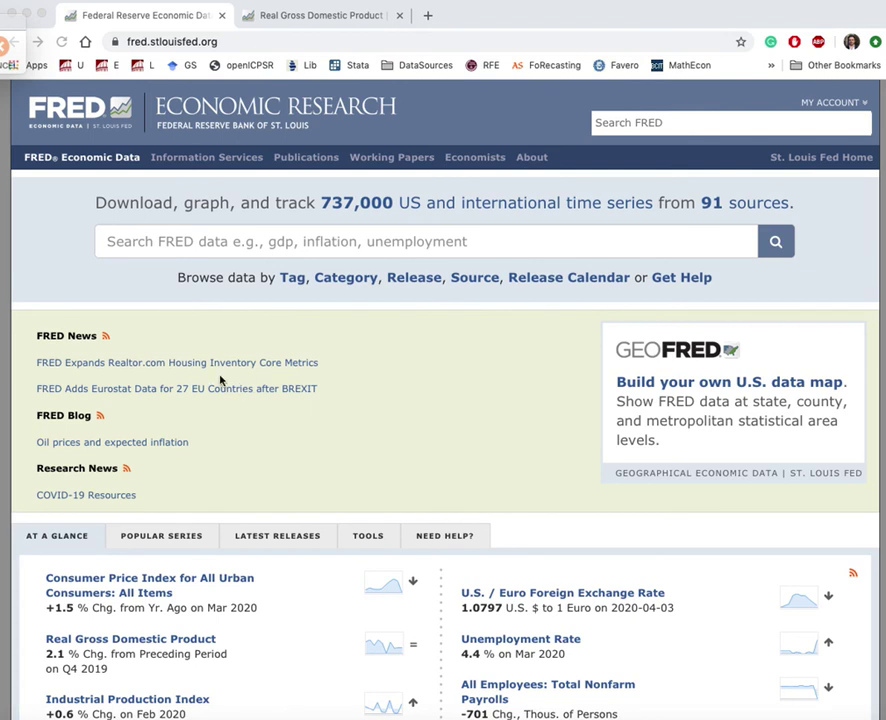
- Search the FRED data for "real personal consumption" from the home page
click(203, 246)
click(199, 243)
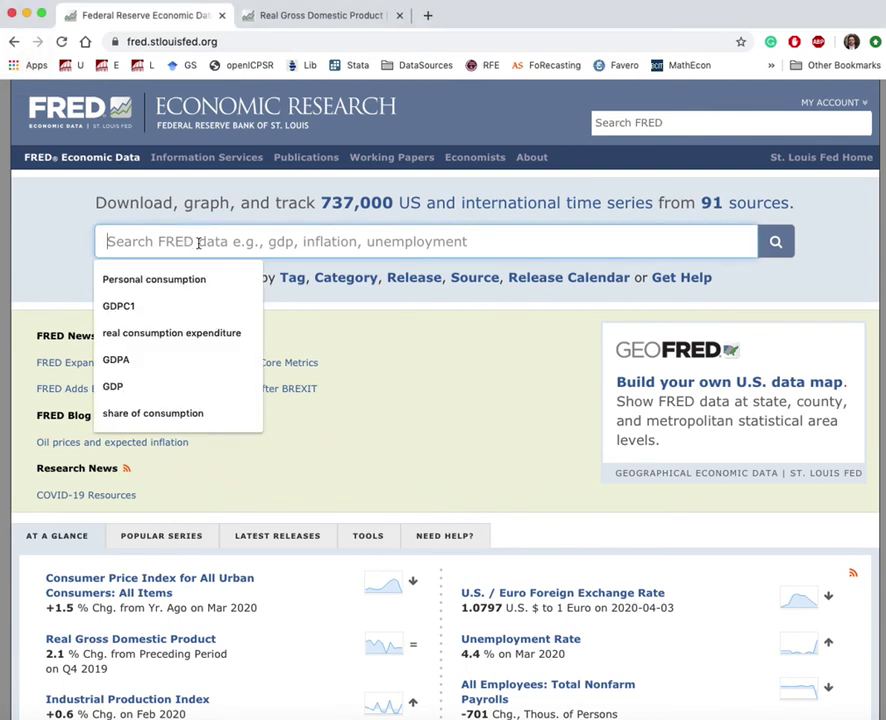
text(real )
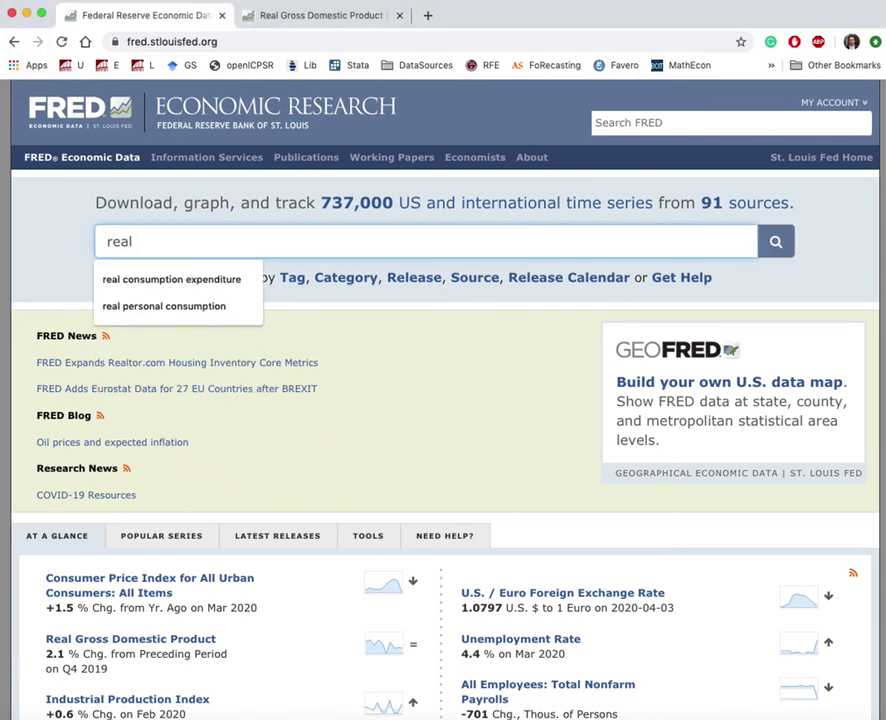
text(person)
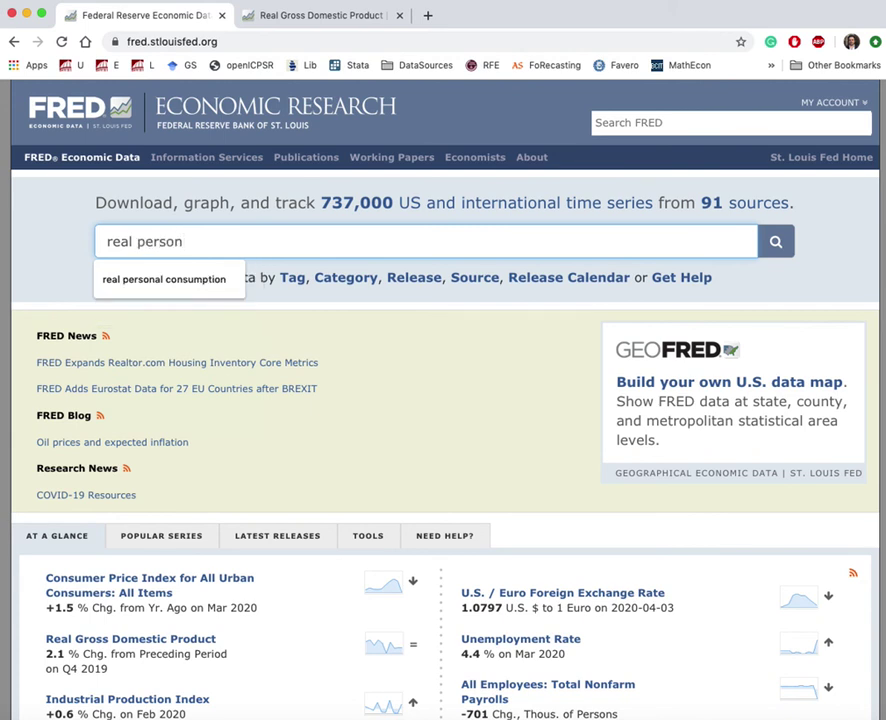
text(al consumtion ex)
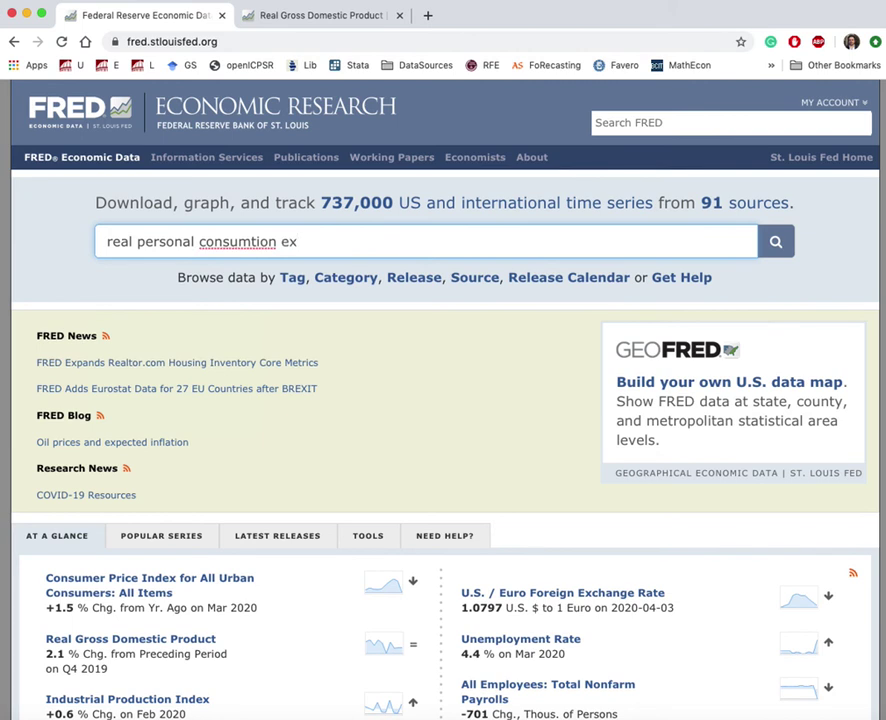
key(alt+shift+Left)
key(alt+shift+Left)
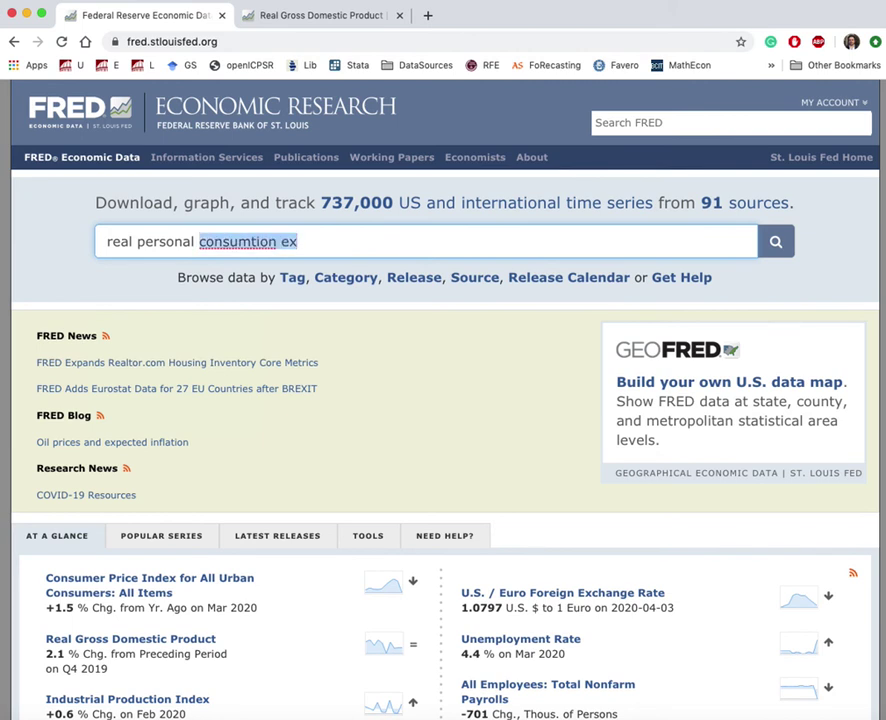
text(c)
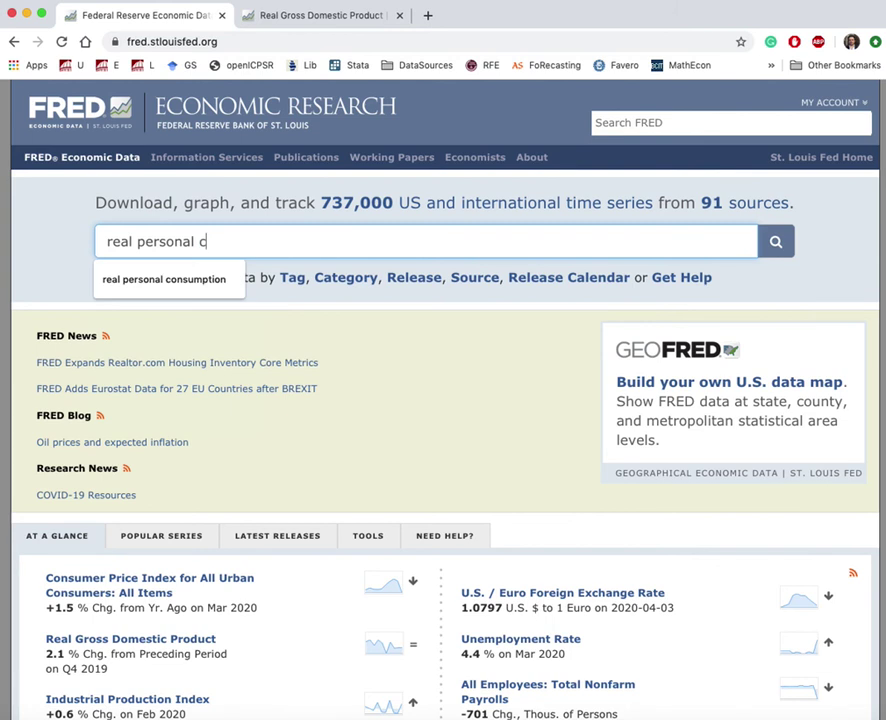
key(Down)
key(Return)
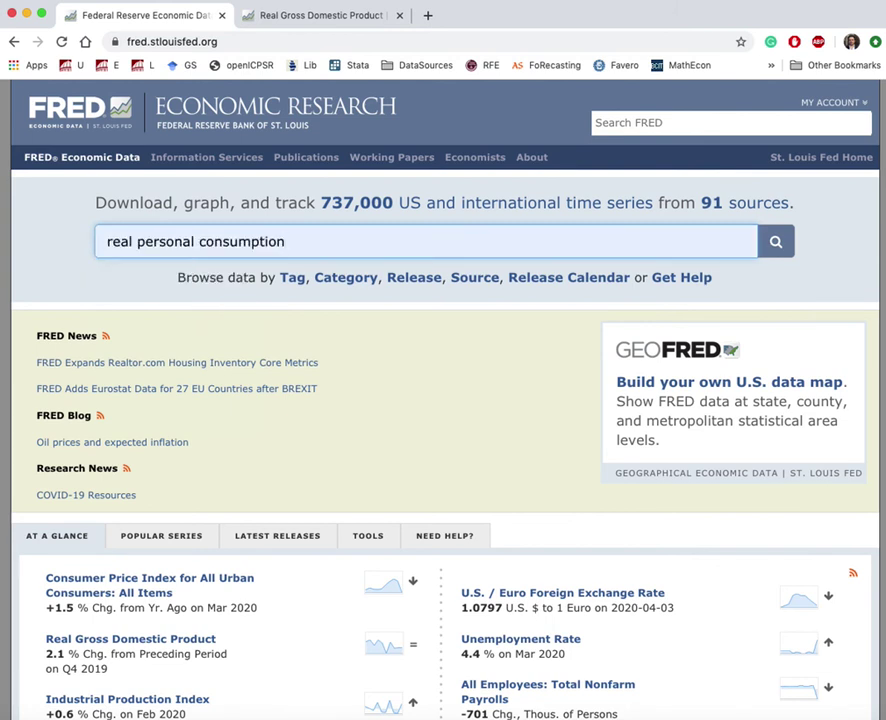
click(775, 241)
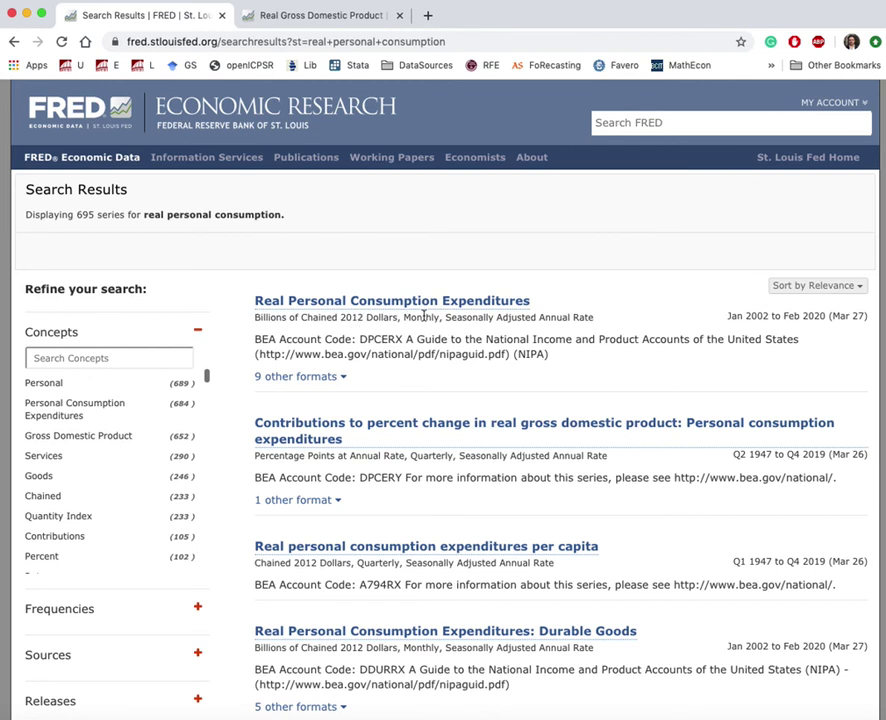
- Open Real Personal Consumption Expenditures in its quarterly, Billions of Chained 2012 Dollars, Seasonally Adjusted Annual Rate format
click(290, 377)
scroll(295, 386, down, 2)
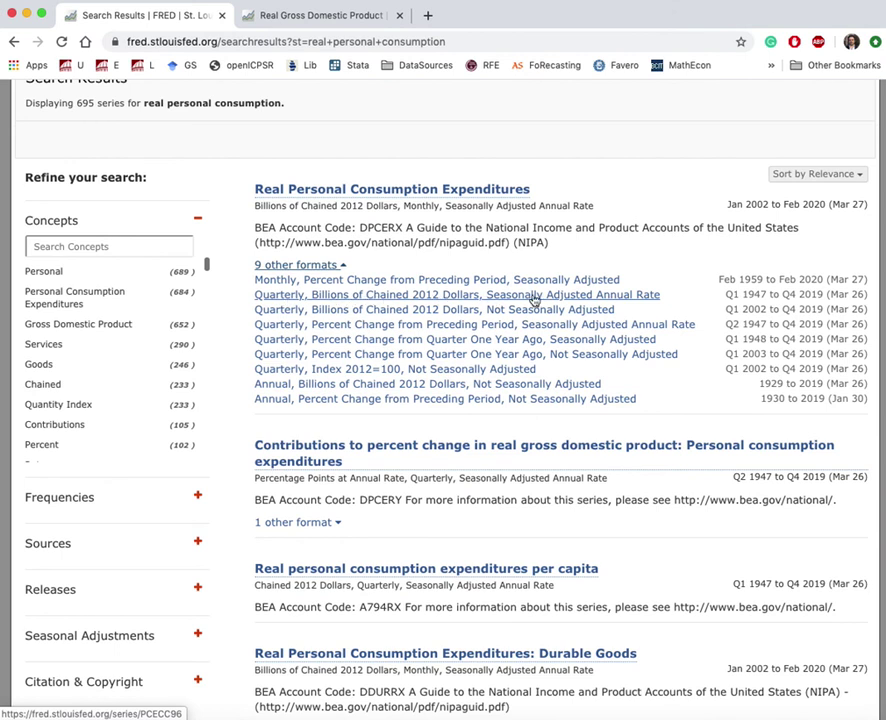
click(594, 298)
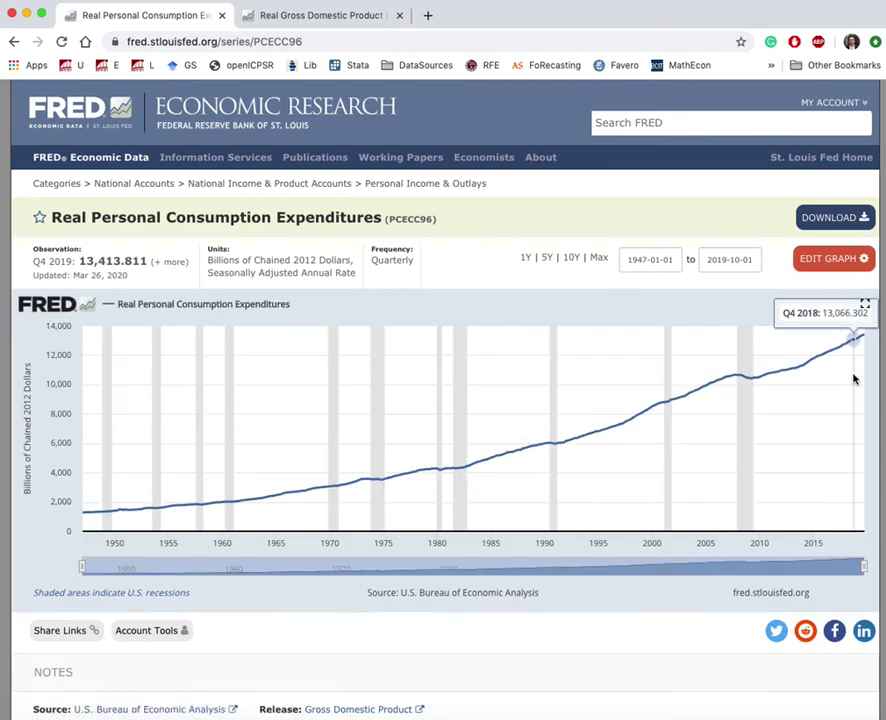
- Add the quarterly Real Gross Domestic Product series (GDPC1) to line 1 of the consumption graph as its second series
click(850, 261)
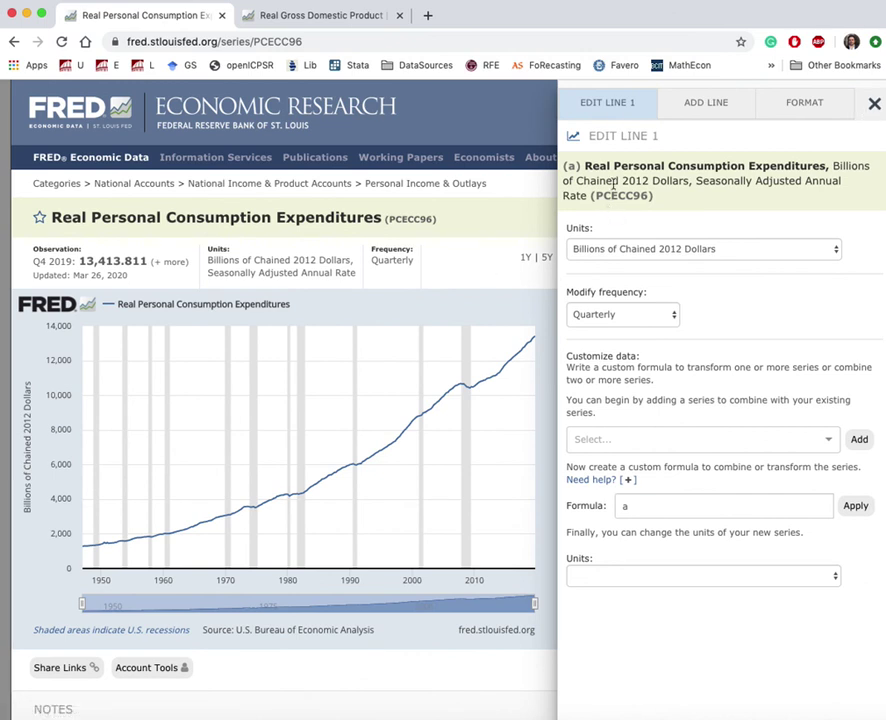
mouse_move(475, 375)
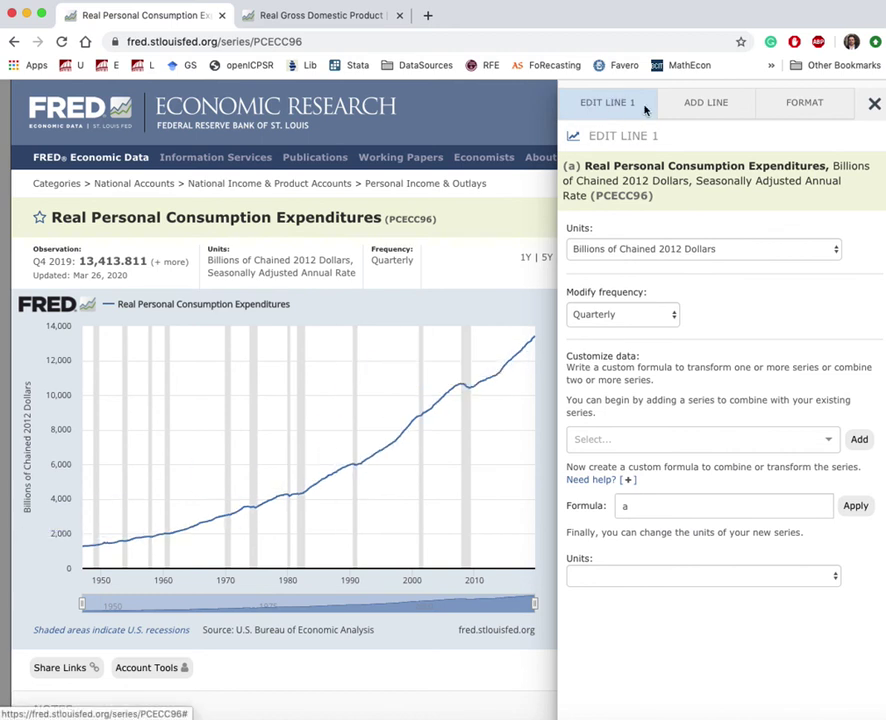
click(597, 440)
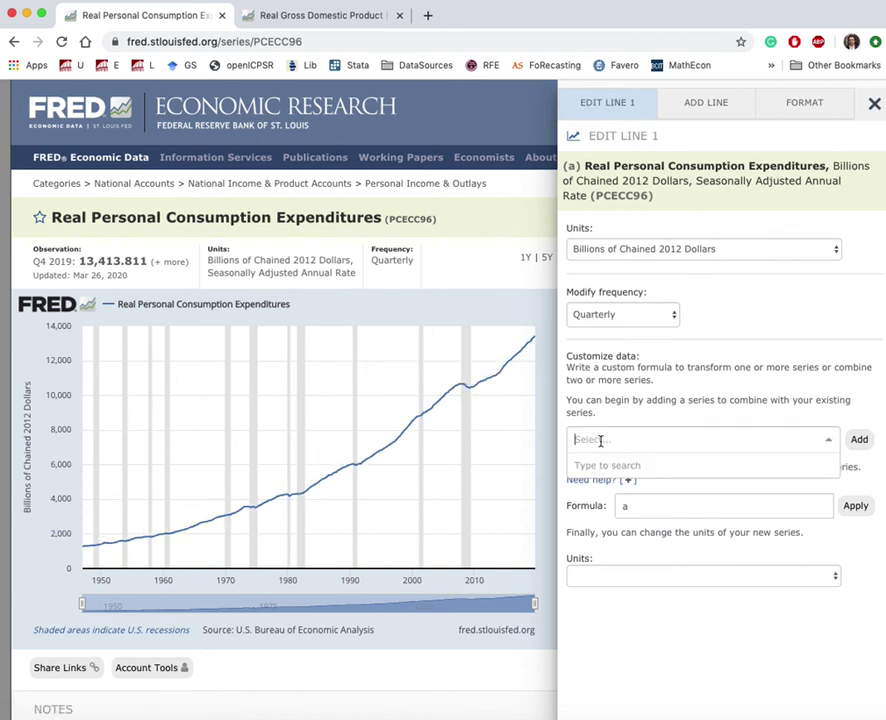
text(real )
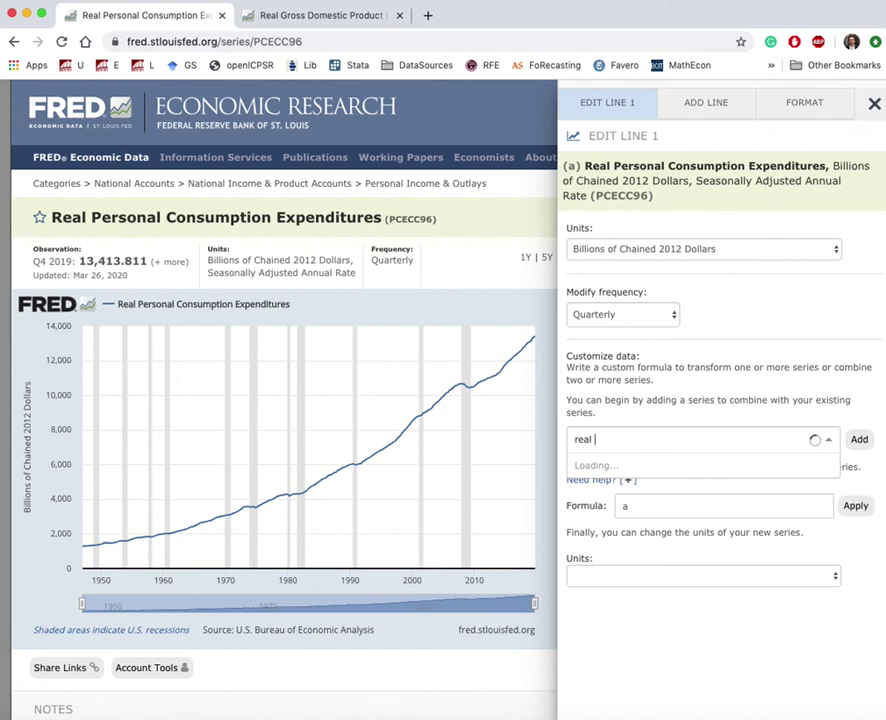
text(GDP)
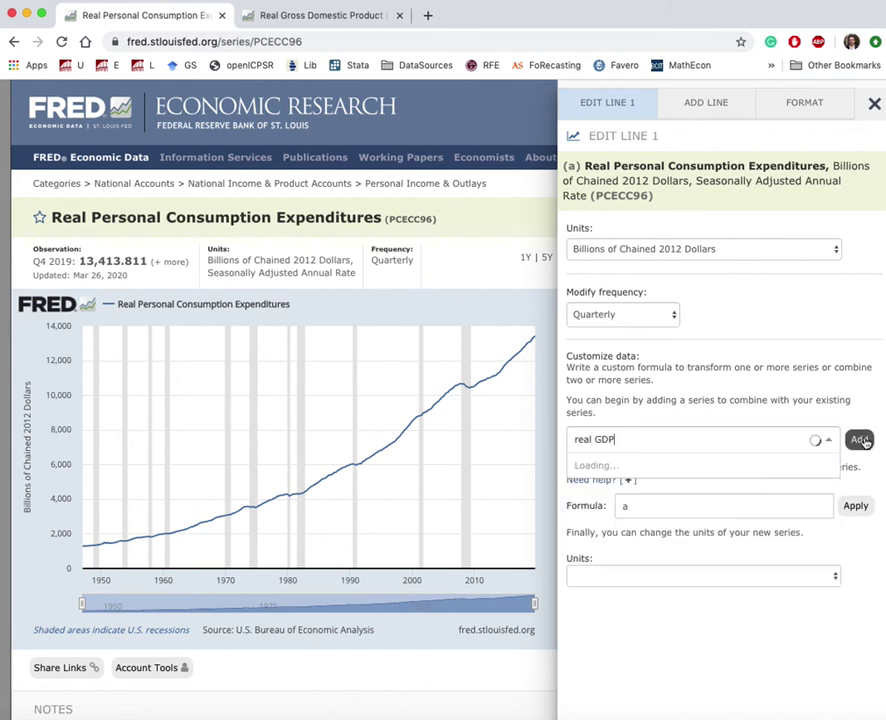
click(629, 528)
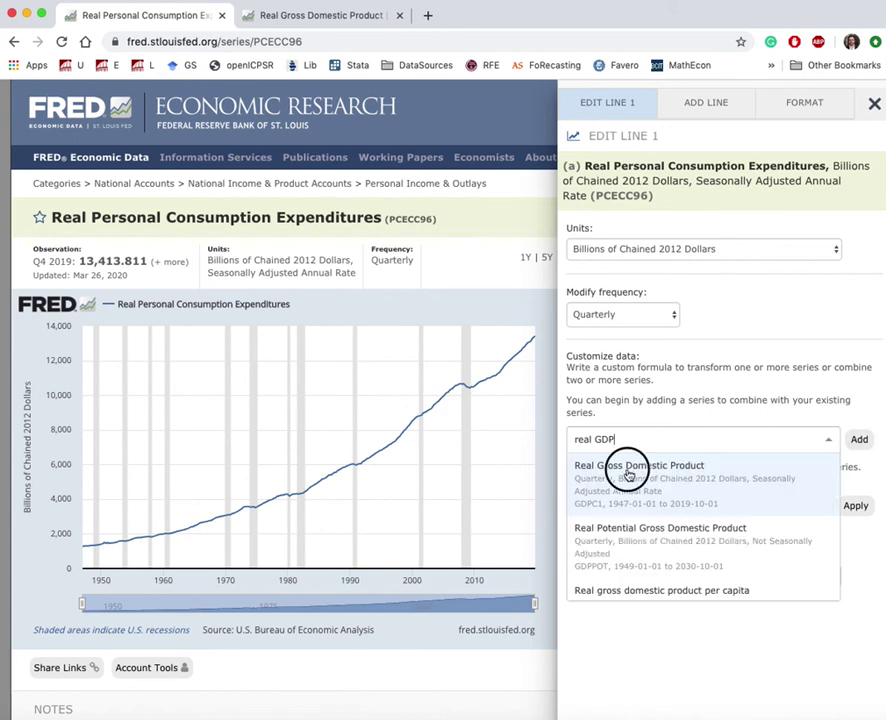
click(860, 441)
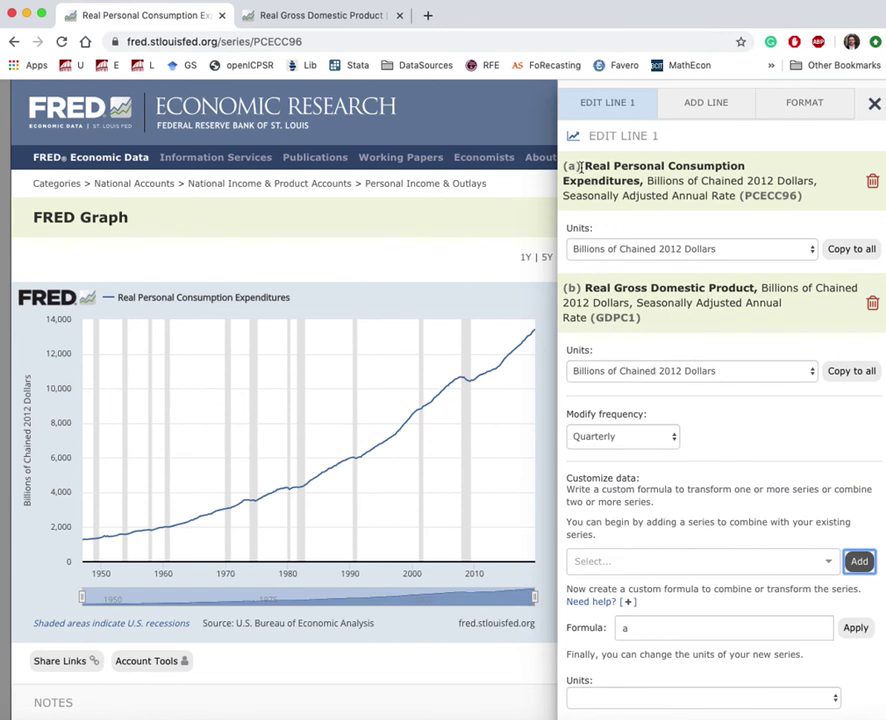
drag(580, 168, 565, 167)
drag(579, 287, 562, 290)
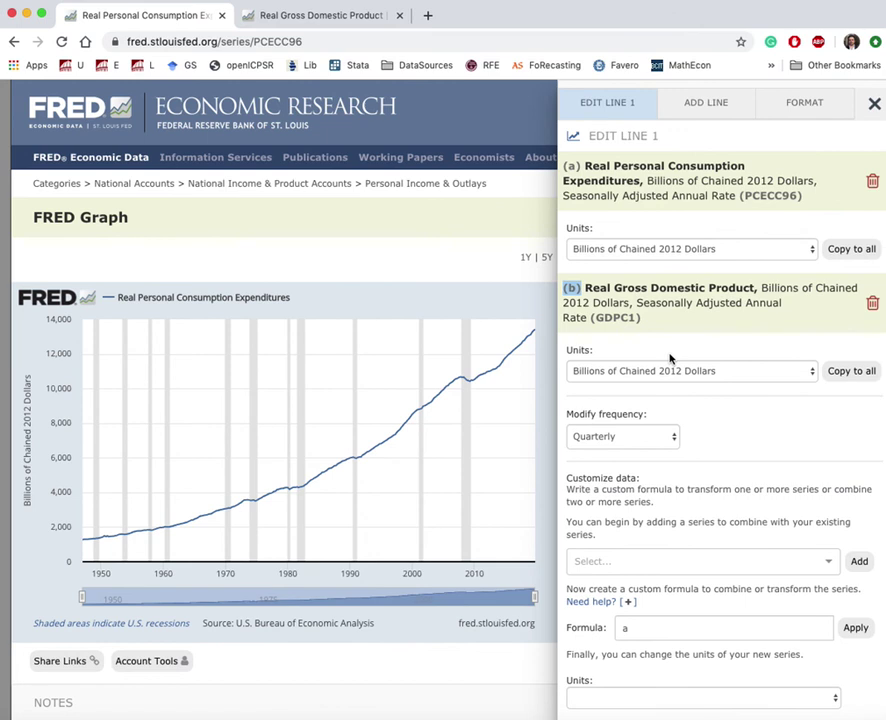
scroll(705, 495, down, 1)
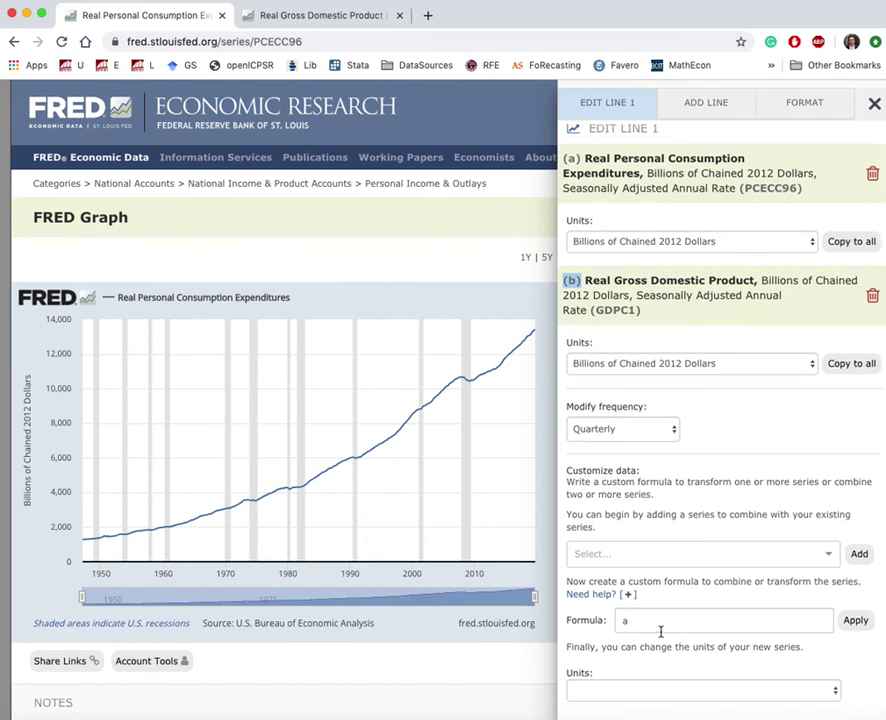
- Apply the custom formula (a/b)*100 to line 1 so it shows consumption as a percentage of Real GDP
drag(567, 624, 634, 622)
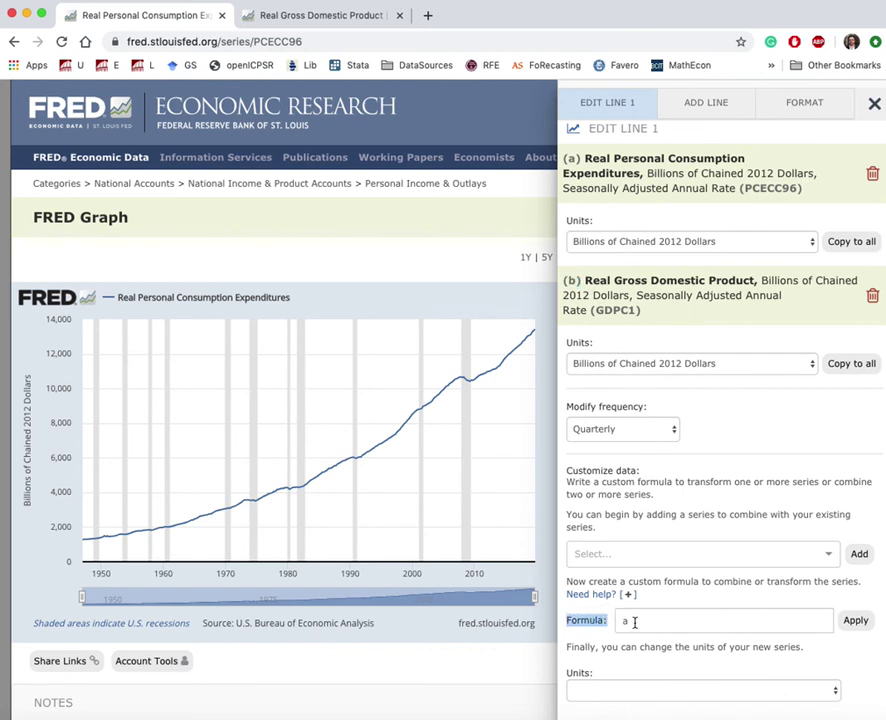
double_click(622, 620)
key(BackSpace)
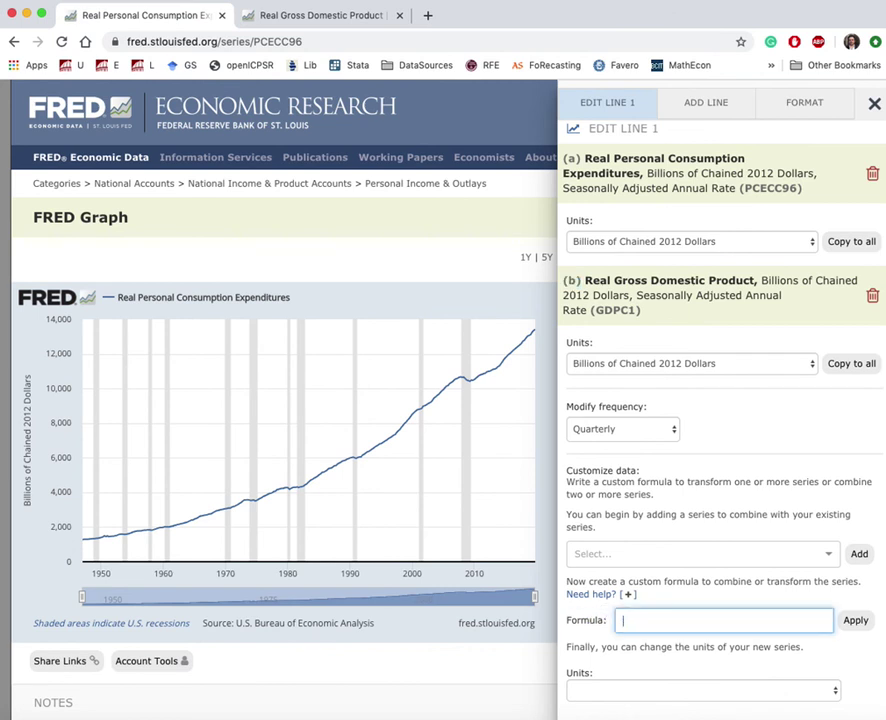
text((a/b)
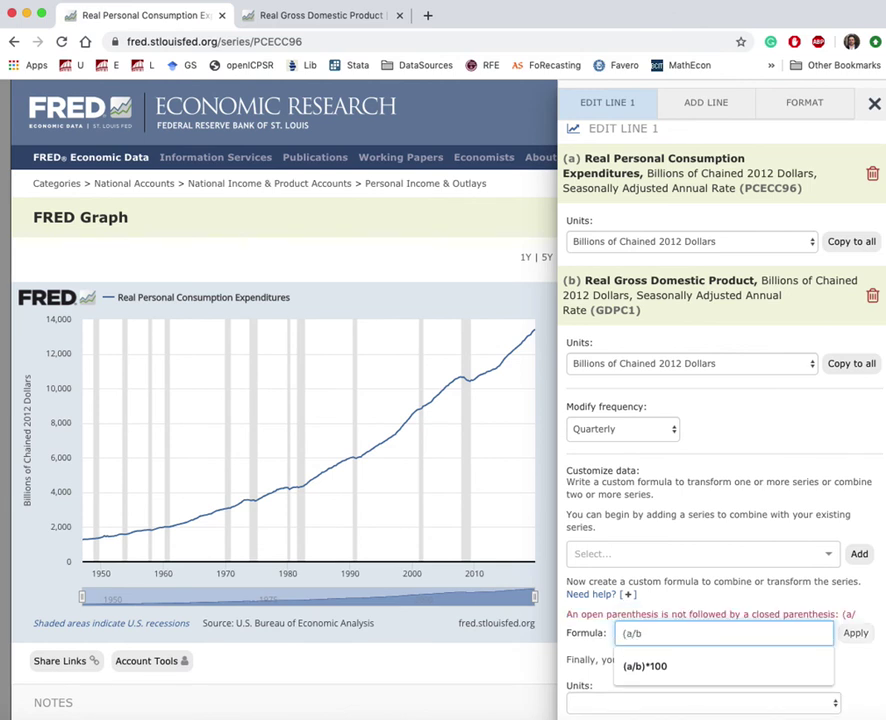
text()*100)
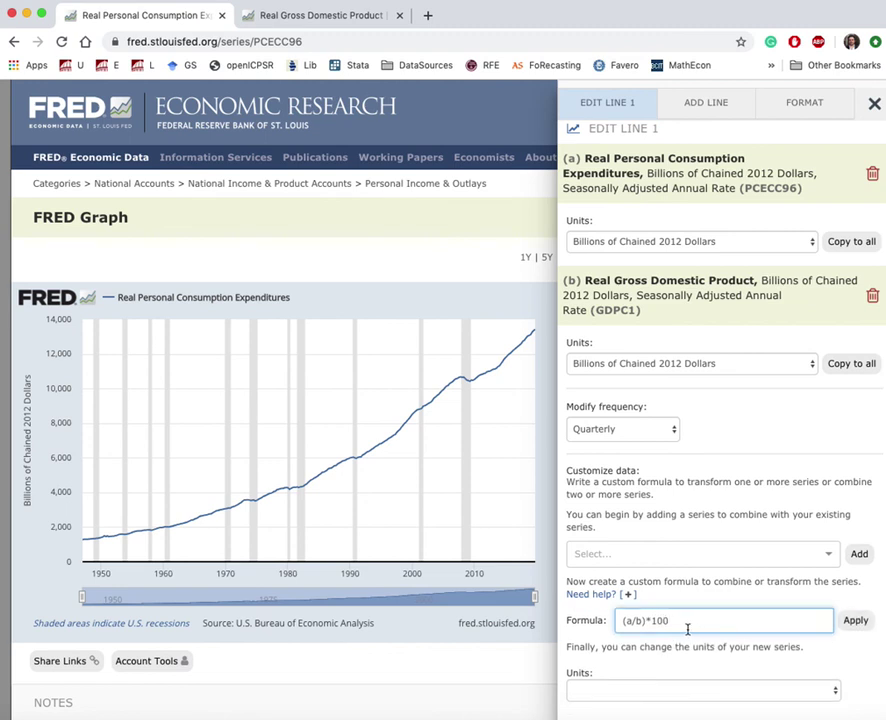
click(855, 623)
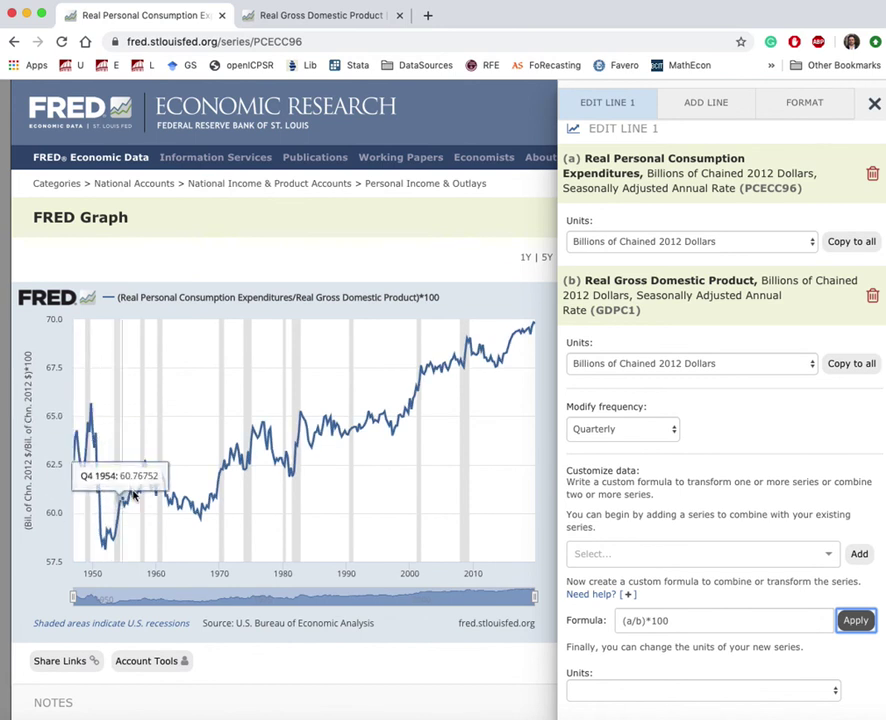
key(Escape)
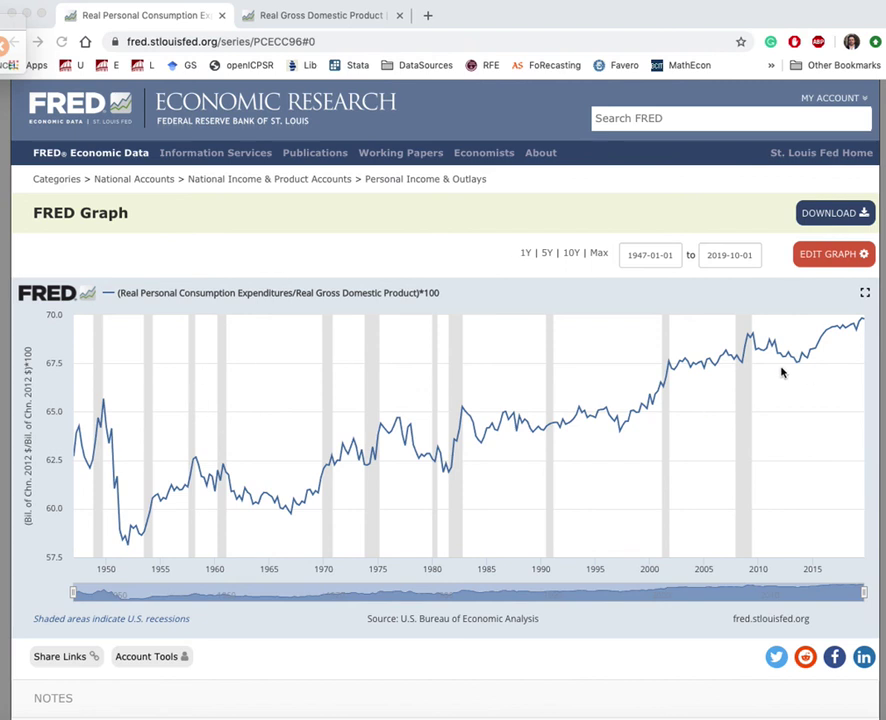
- Add the quarterly Real Gross Private Domestic Investment series (GPDIC1) to the graph as a second line
click(843, 253)
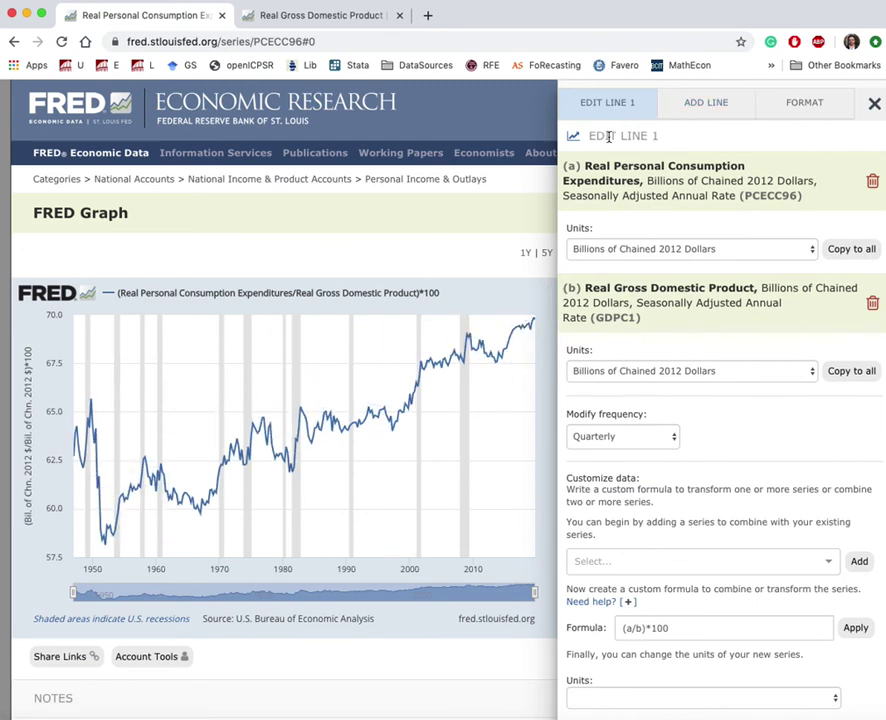
click(723, 105)
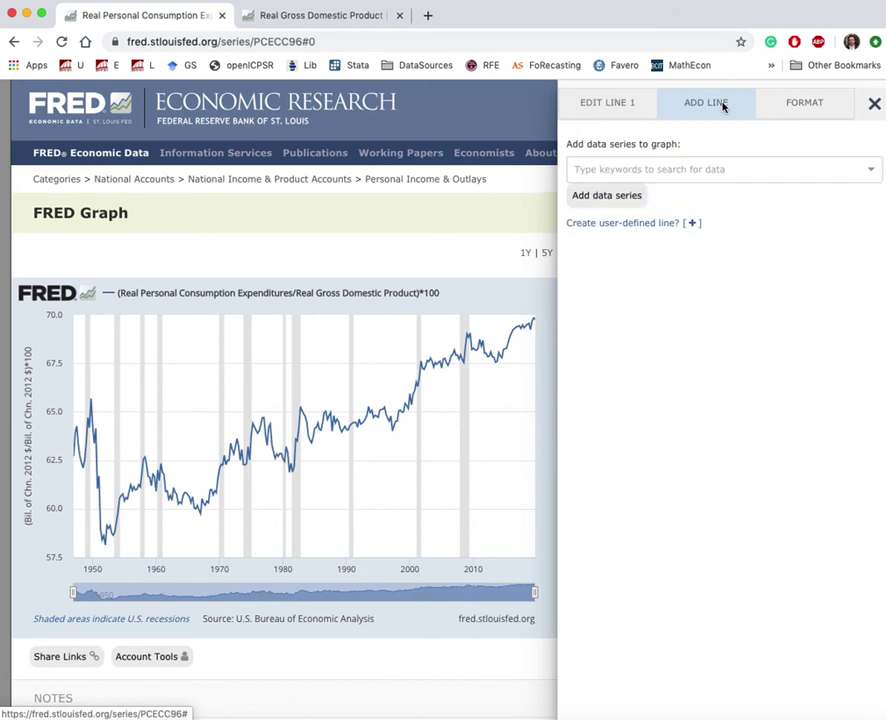
click(627, 170)
text(r)
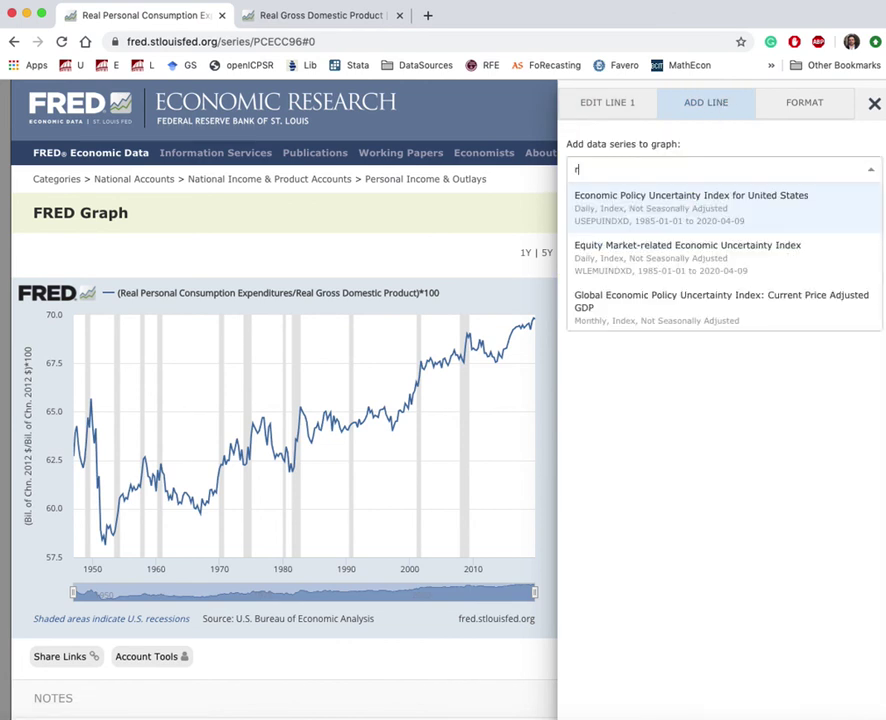
text(eal)
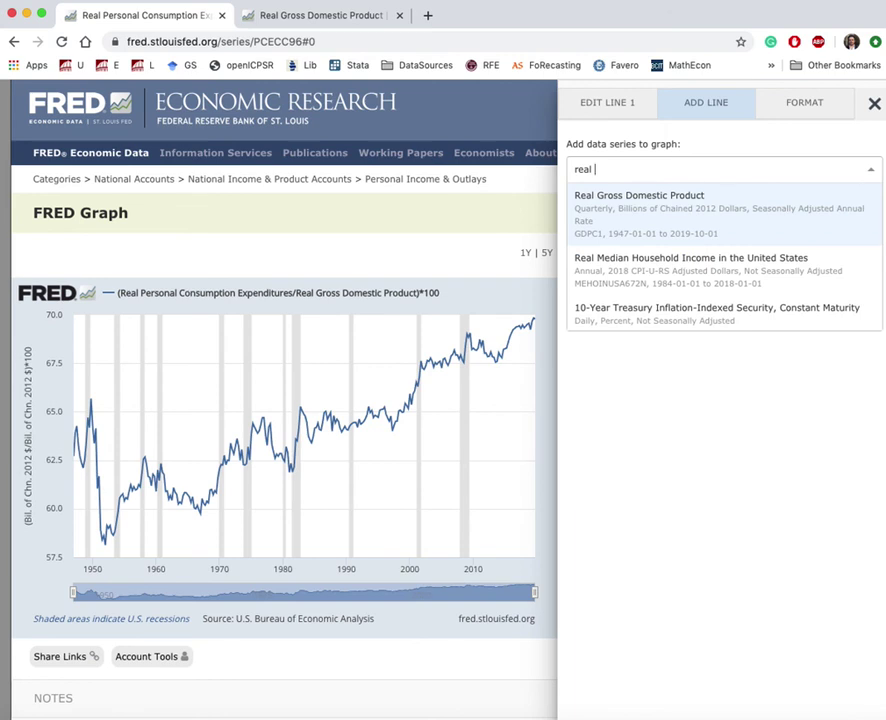
text( investment)
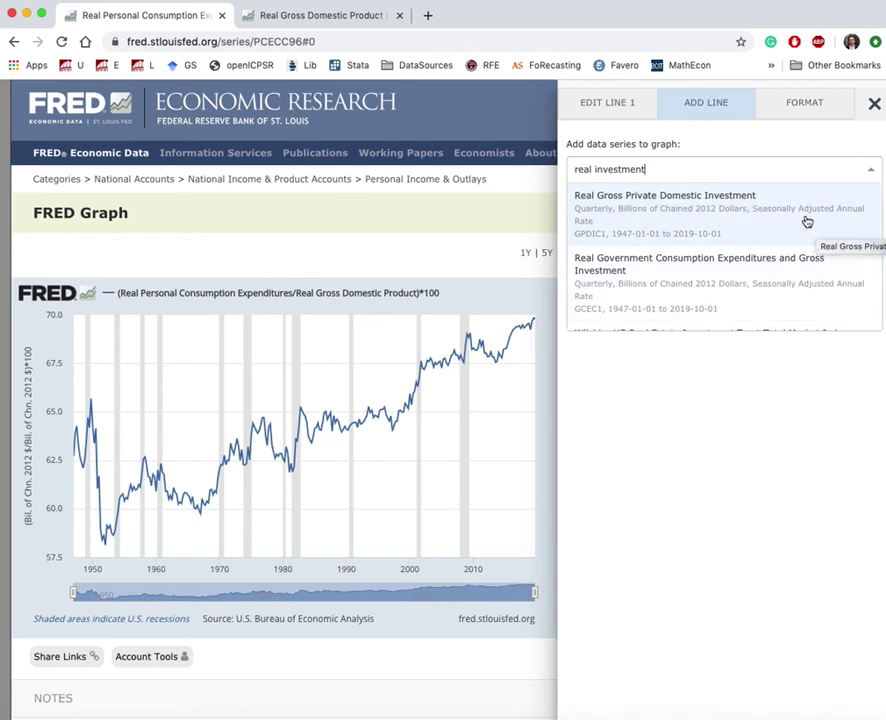
click(725, 208)
click(611, 199)
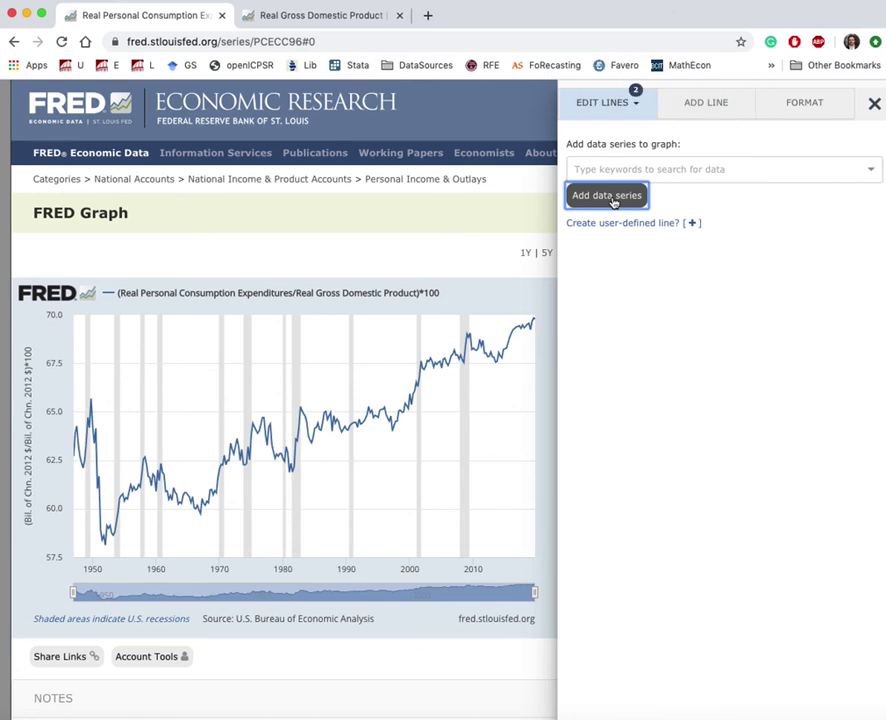
- Add the quarterly Real Gross Domestic Product series (GDPC1) to line 2 as its second series
double_click(571, 166)
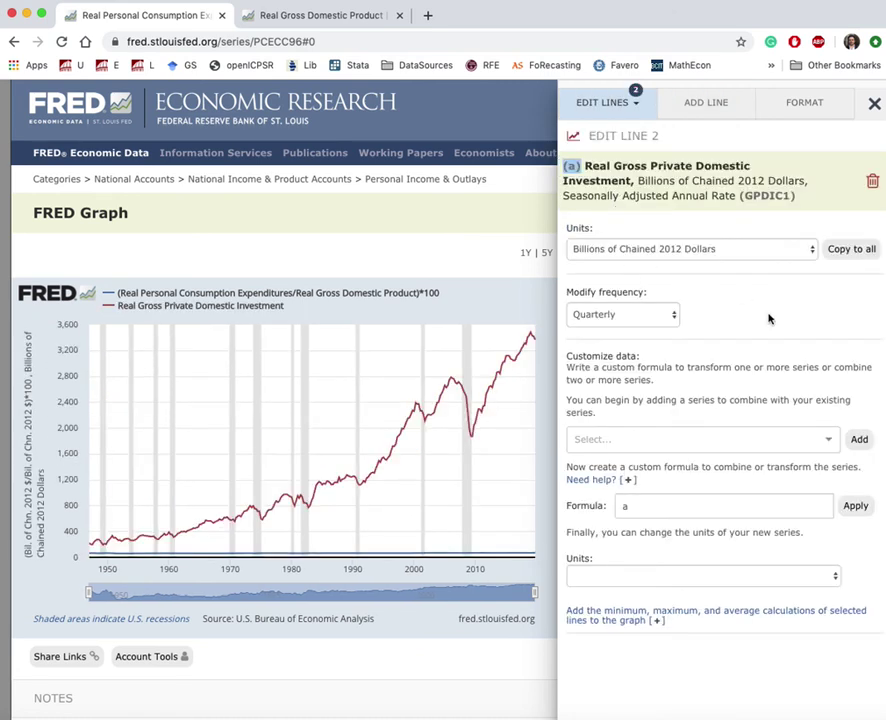
click(641, 438)
text(real )
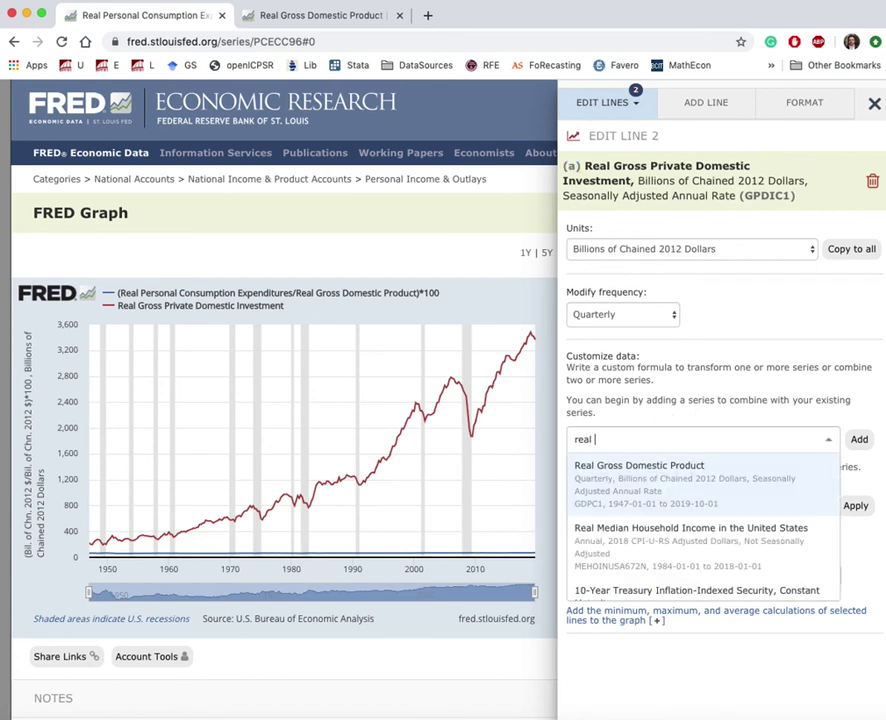
text(GDP)
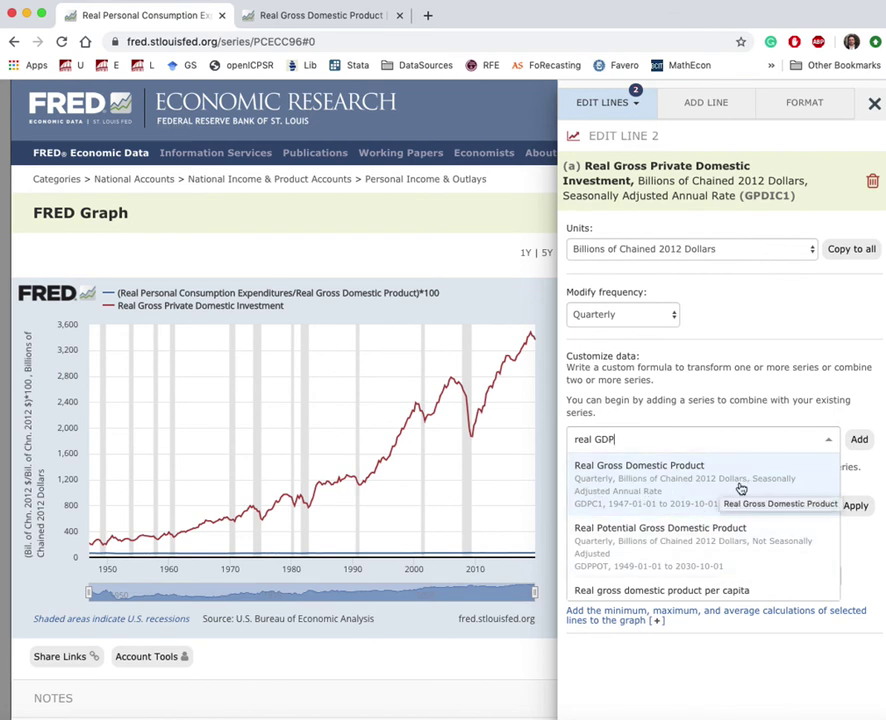
click(672, 484)
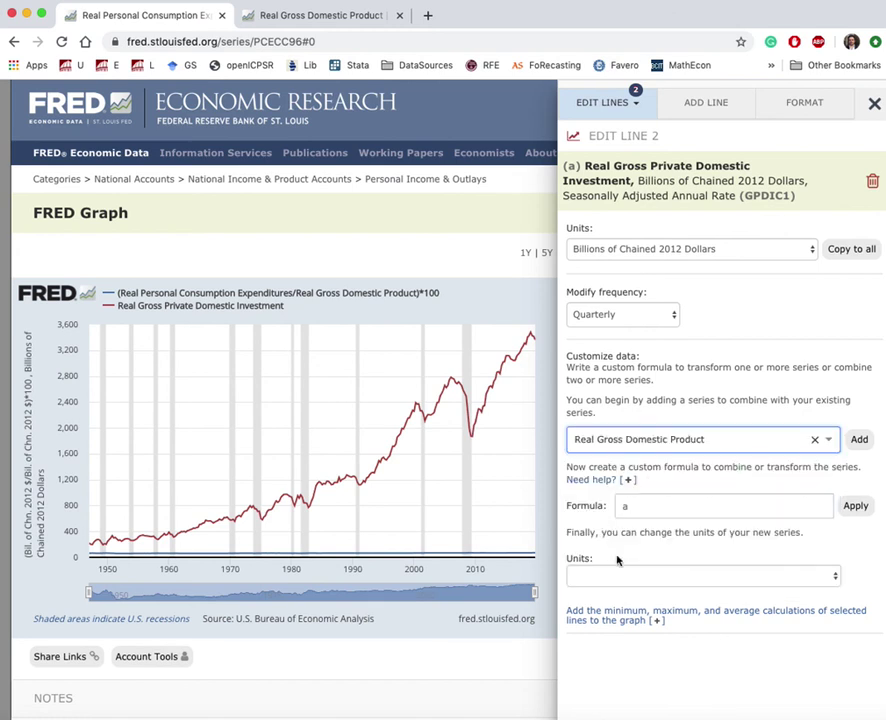
click(862, 441)
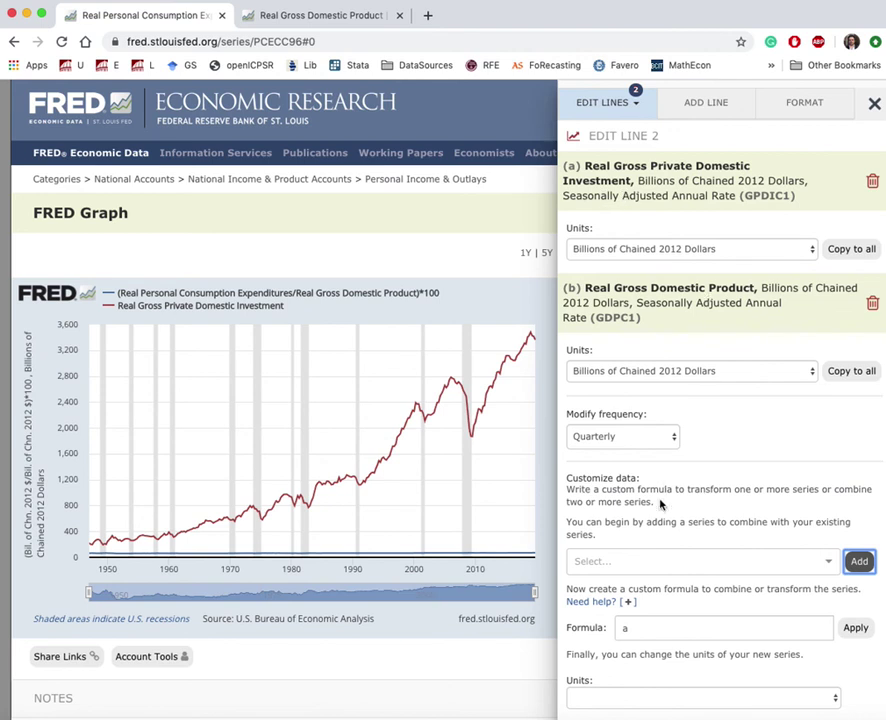
- Apply the custom formula (a/b)*100 to line 2 and move the start of the graph's date range to 1975-03-01
double_click(622, 630)
key(BackSpace)
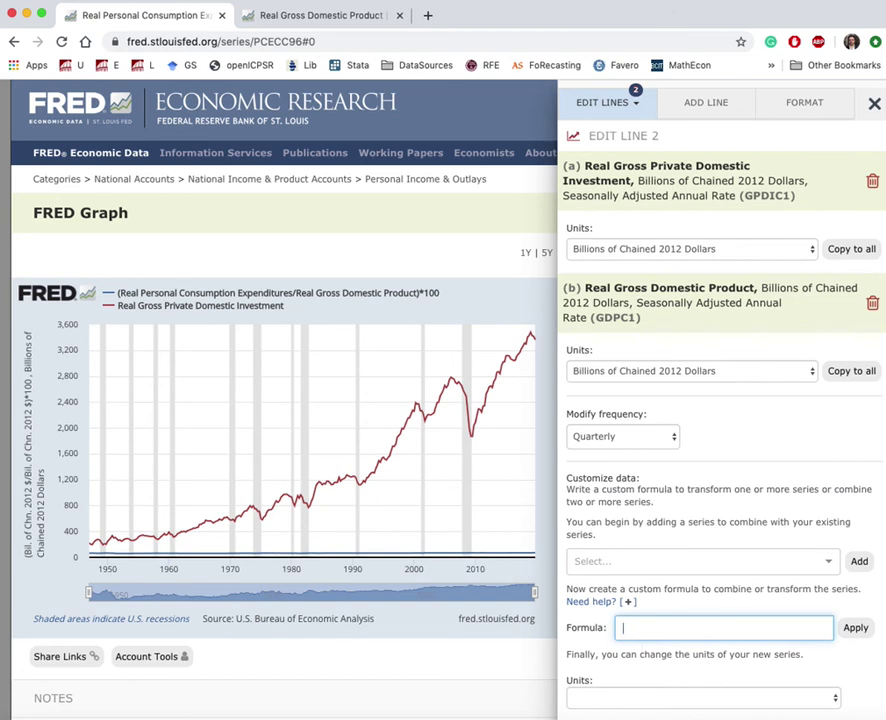
text(()
click(645, 672)
click(855, 628)
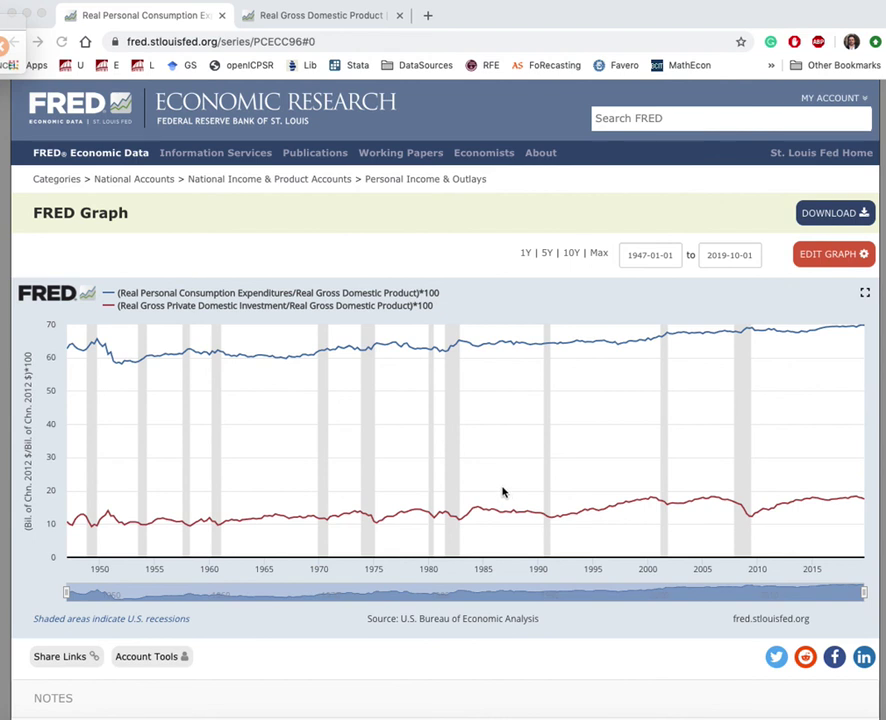
drag(67, 592, 374, 588)
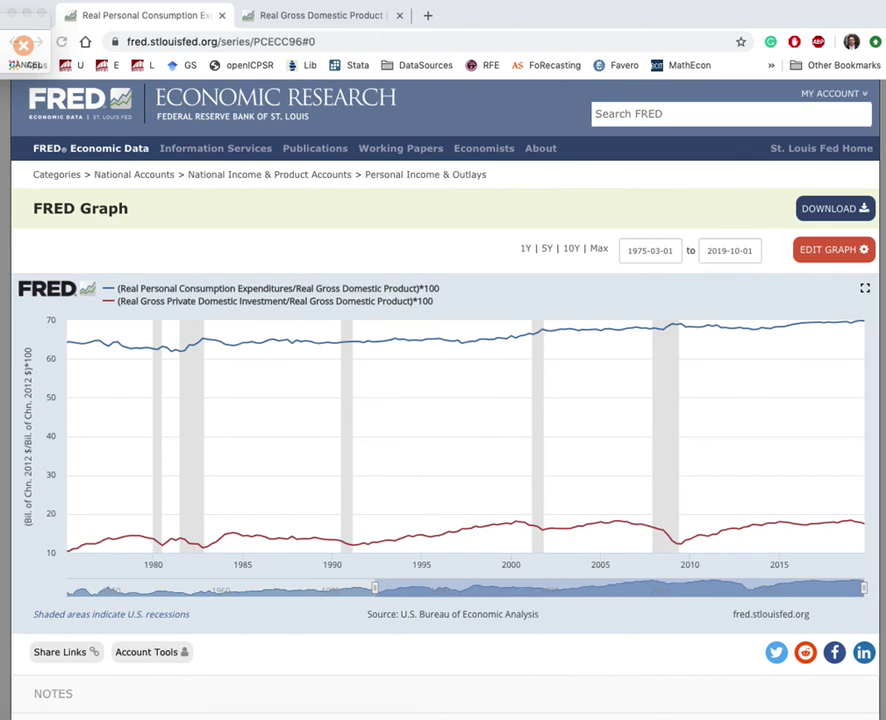
- Set the units of line 1's custom consumption-to-GDP series to Percent Change
click(838, 254)
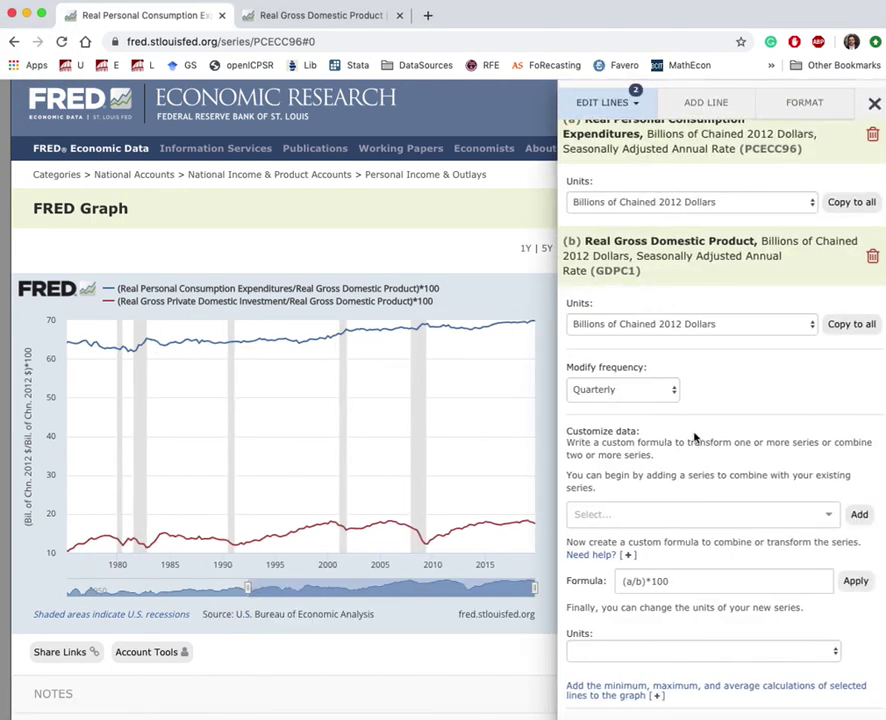
scroll(450, 357, down, 3)
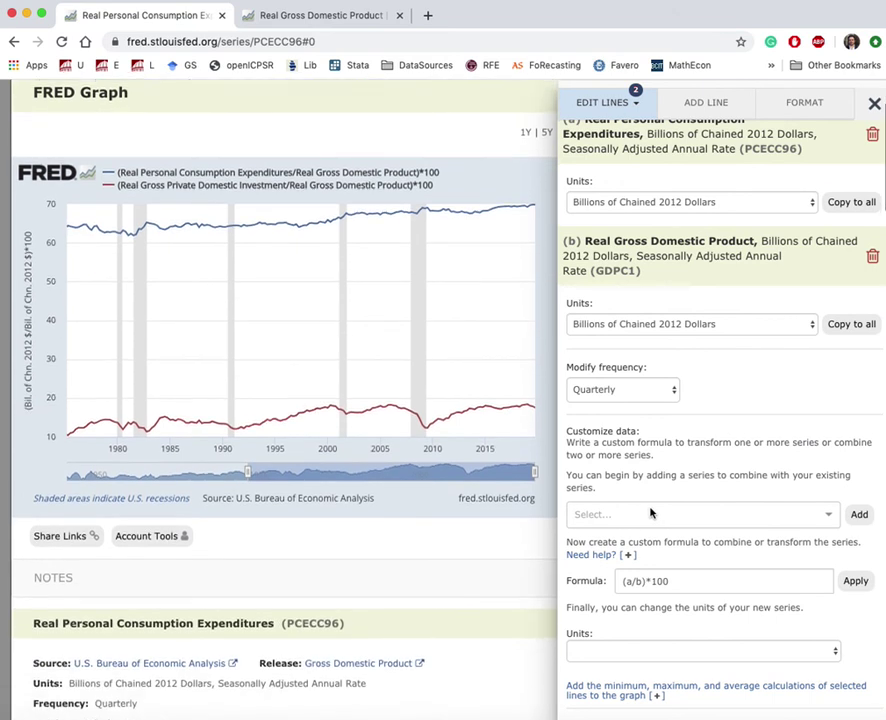
scroll(650, 513, up, 2)
click(586, 636)
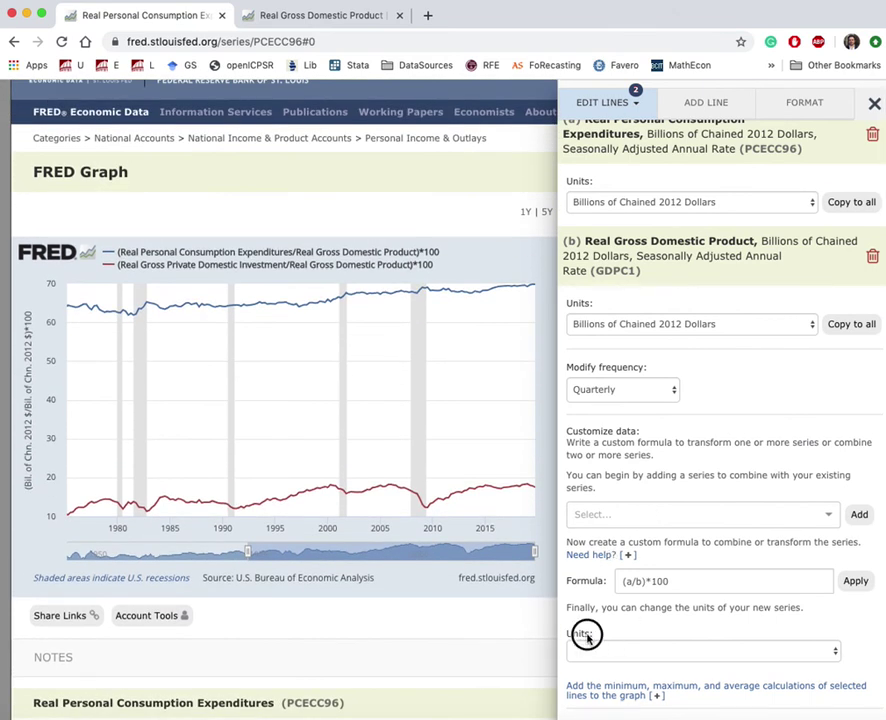
triple_click(586, 636)
click(583, 636)
double_click(580, 634)
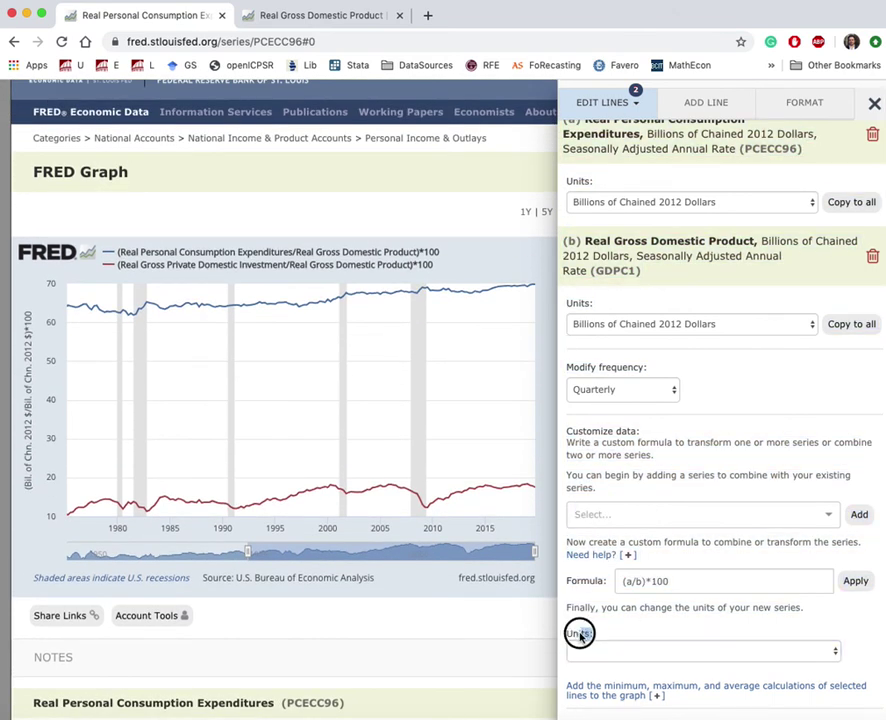
click(600, 651)
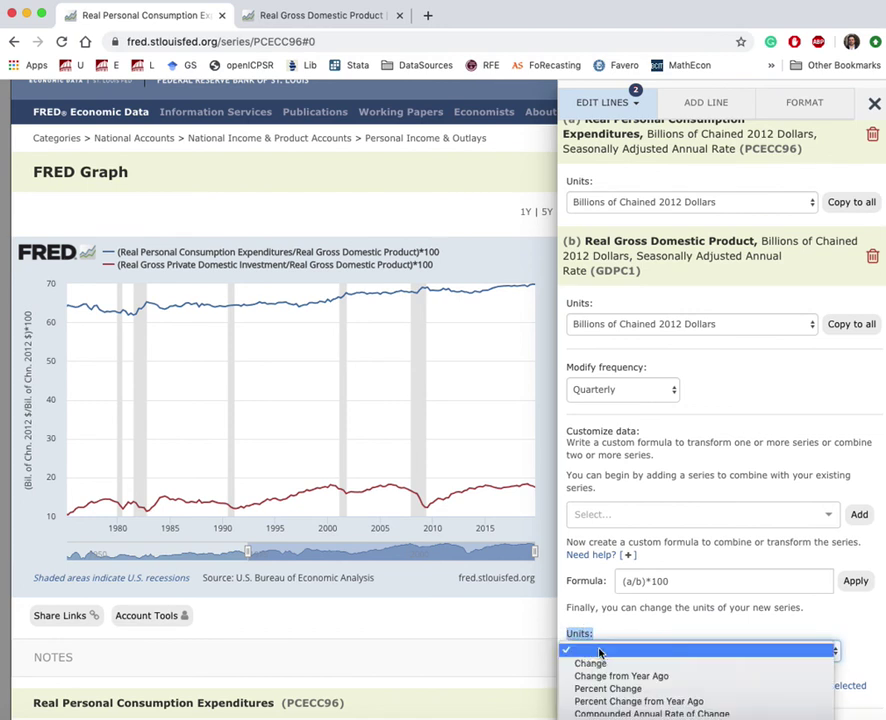
click(604, 690)
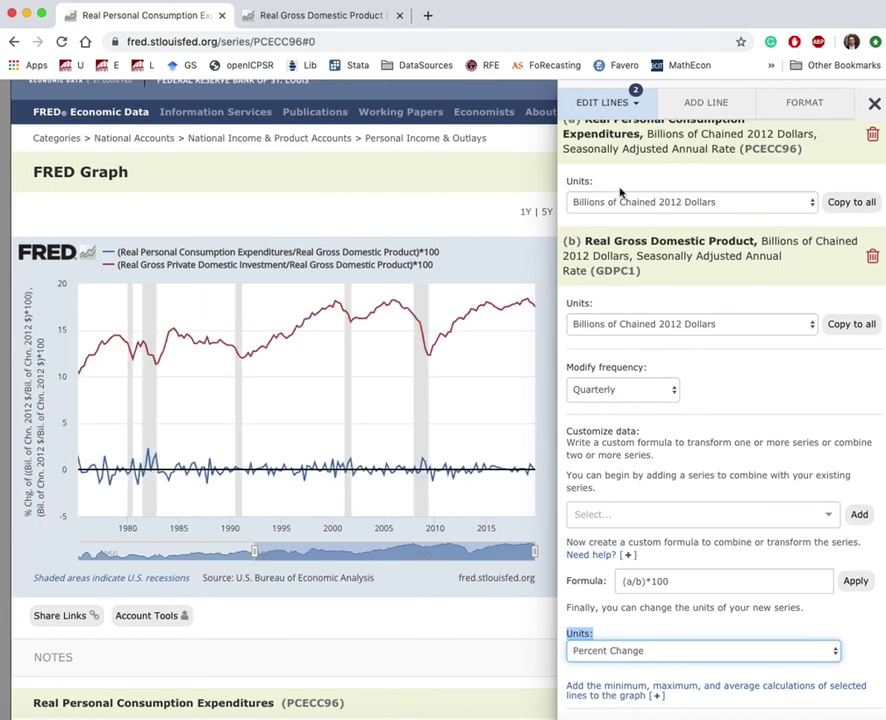
- Set the units of line 2's custom investment-to-GDP series to Percent Change
click(631, 104)
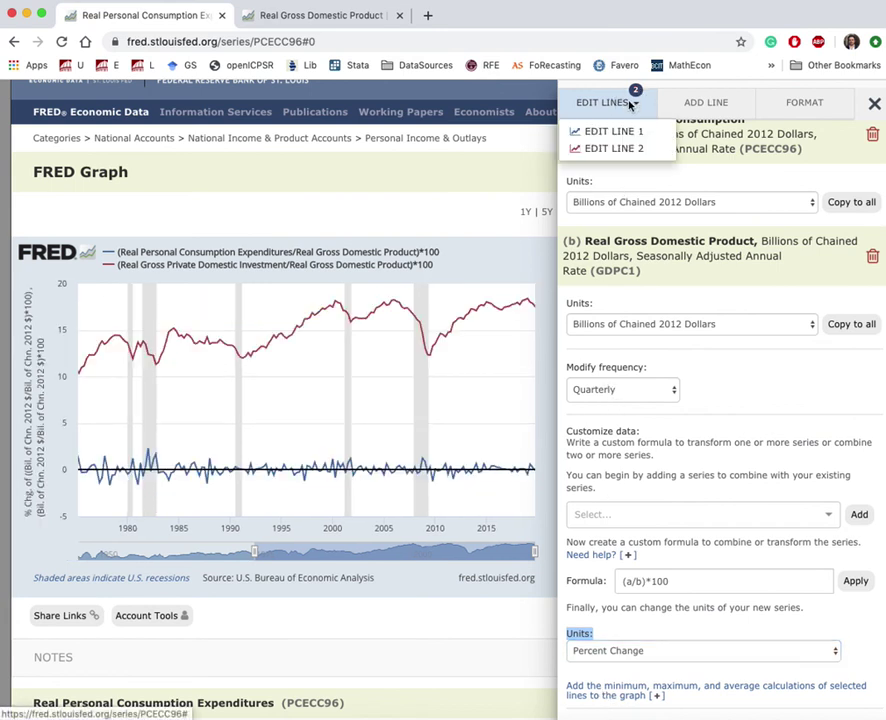
click(608, 148)
click(628, 652)
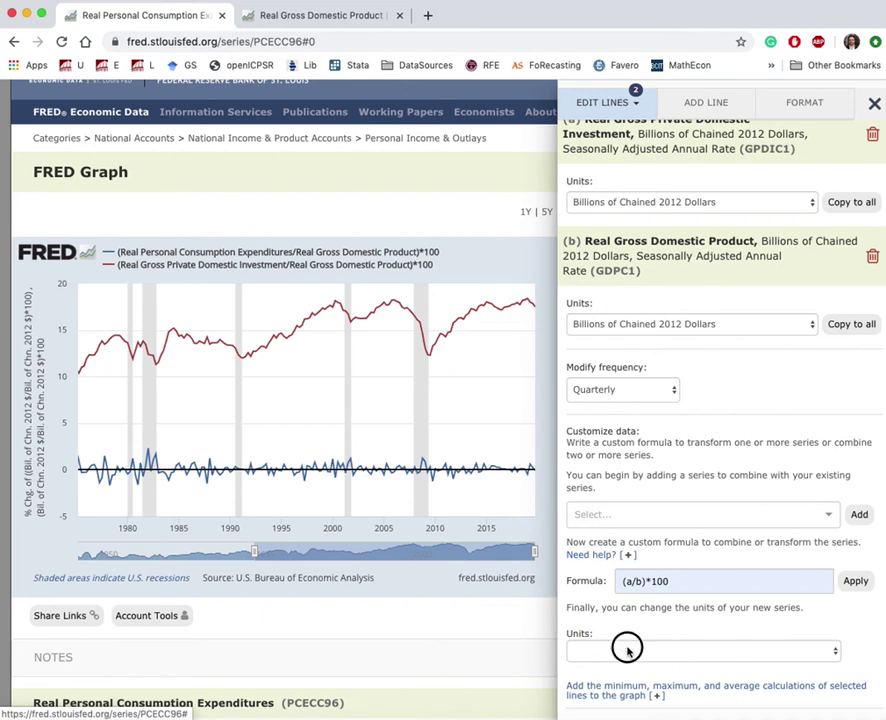
click(624, 689)
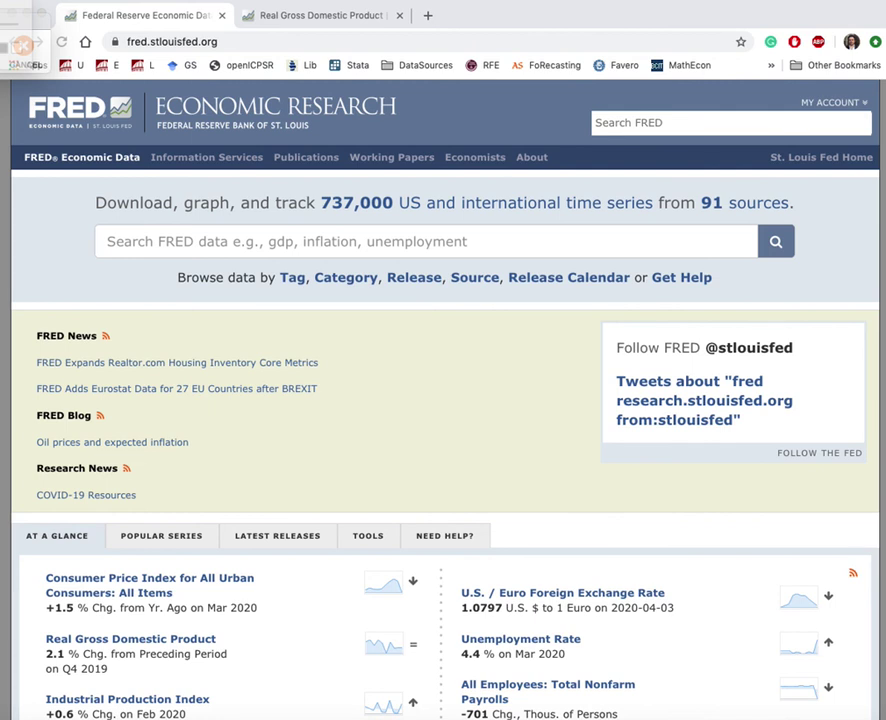
- Open the FRED help from the home page and look through its Data and Graphs topics
mouse_move(651, 264)
mouse_down()
mouse_move(672, 291)
mouse_move(732, 291)
mouse_move(717, 291)
mouse_up()
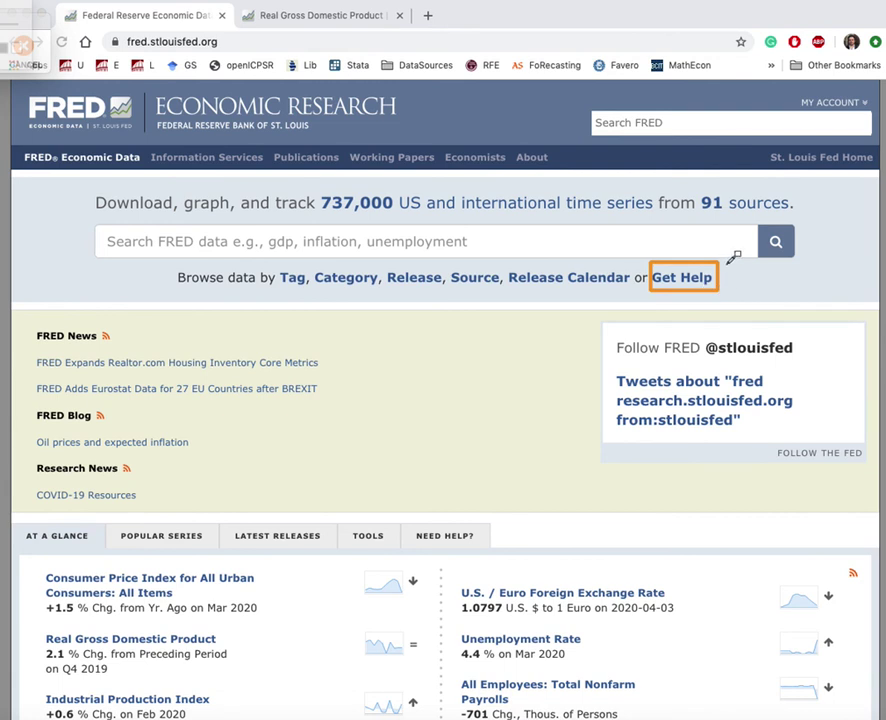
key(Escape)
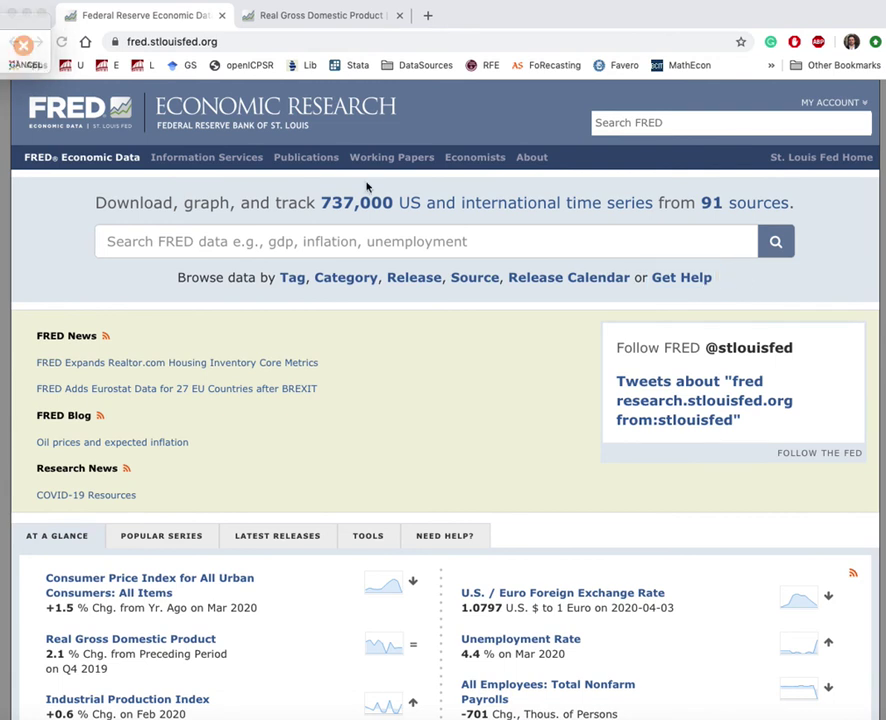
click(668, 279)
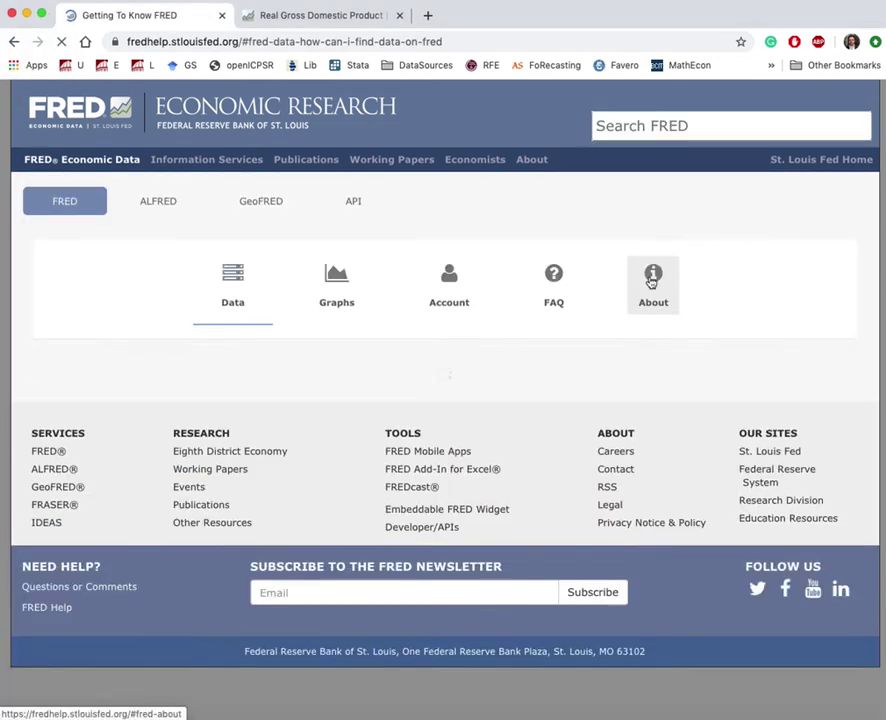
scroll(330, 453, down, 2)
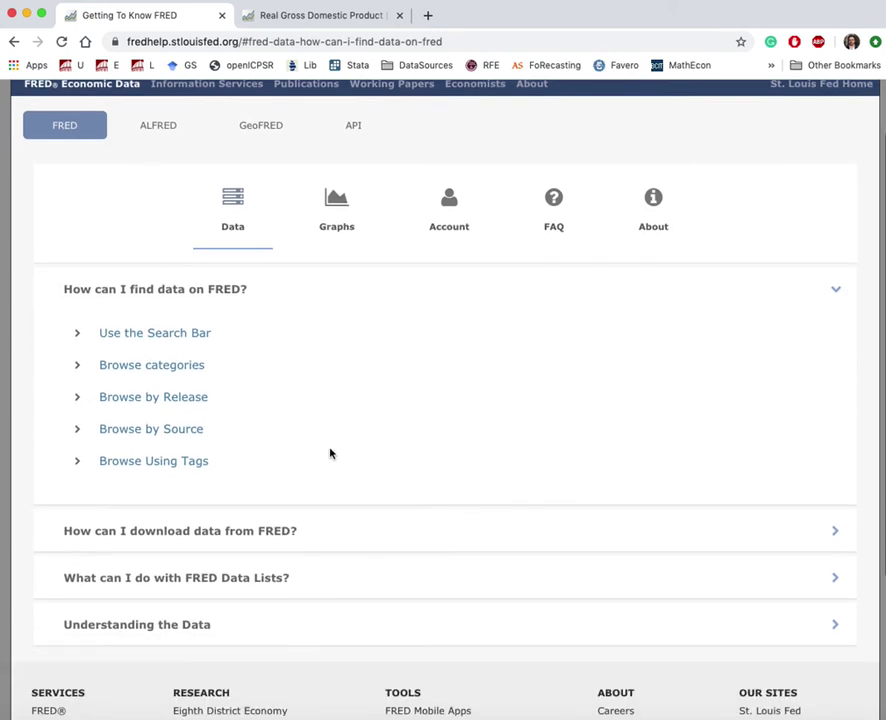
scroll(330, 453, down, 1)
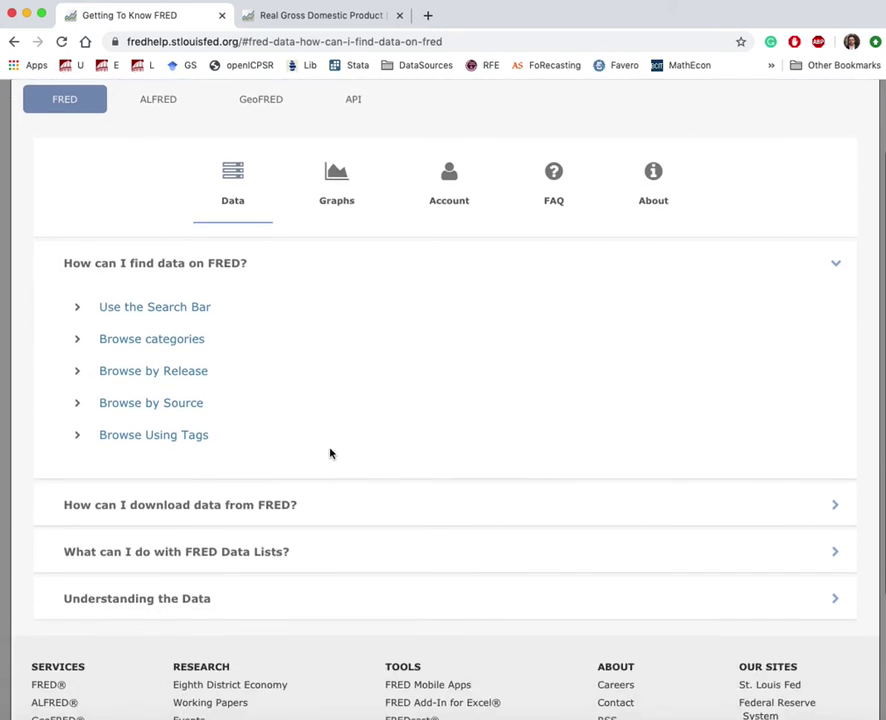
click(231, 176)
click(332, 190)
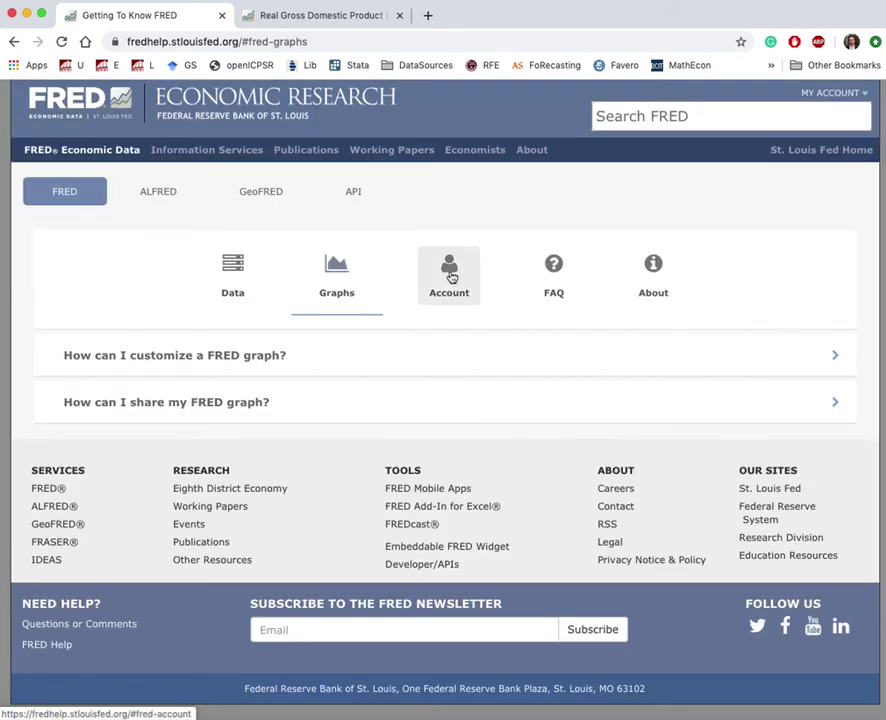